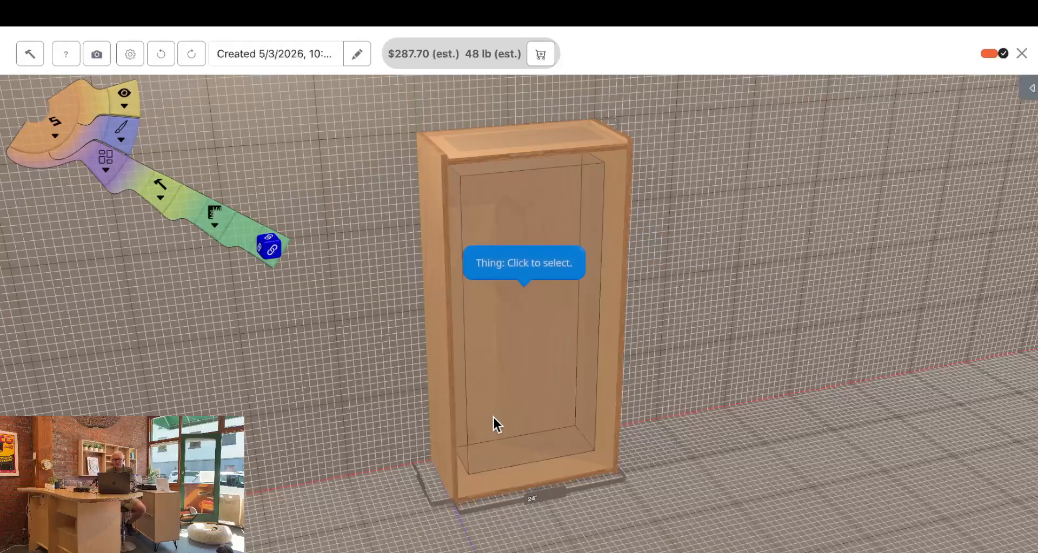
Add two vertical dividers inside the cabinet, then widen it by moving the right side outward and space out the second divider
left_click(550, 401)
left_click(158, 306)
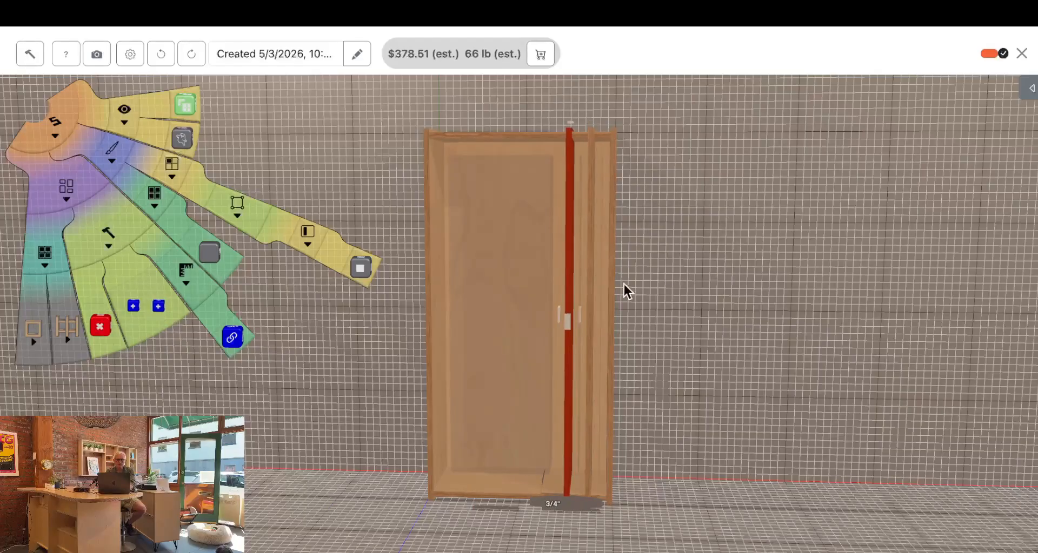
left_click_drag(610, 370, 721, 378)
left_click_drag(588, 394, 634, 407)
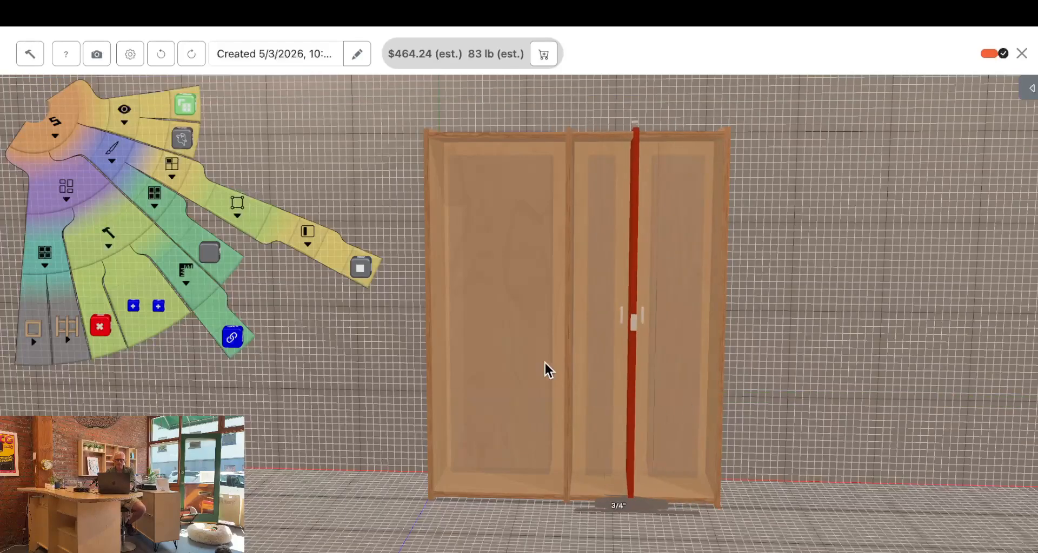
Remove the back panels from all three bays of the cabinet
left_click(518, 363)
left_click(609, 359, "shift")
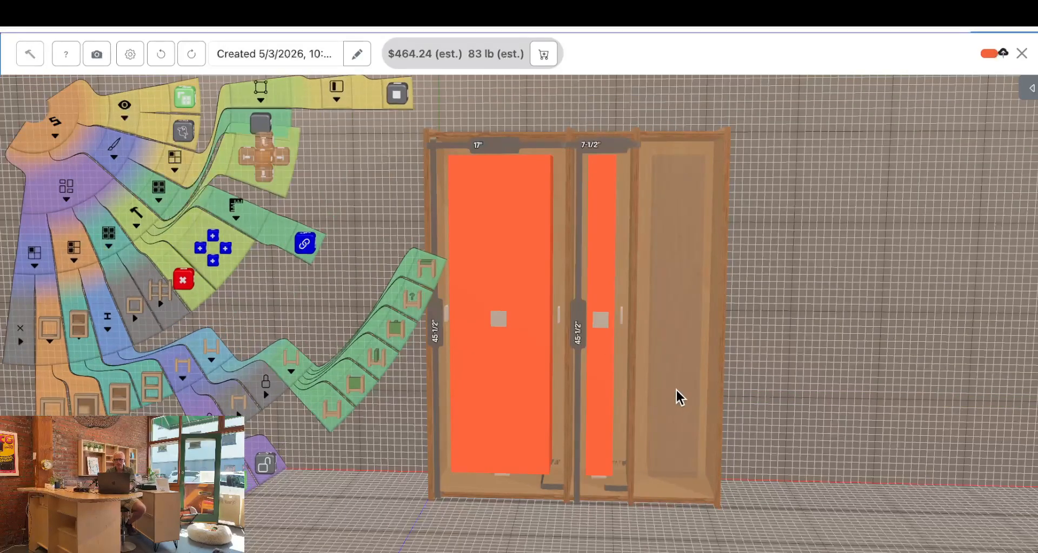
left_click(676, 373, "shift")
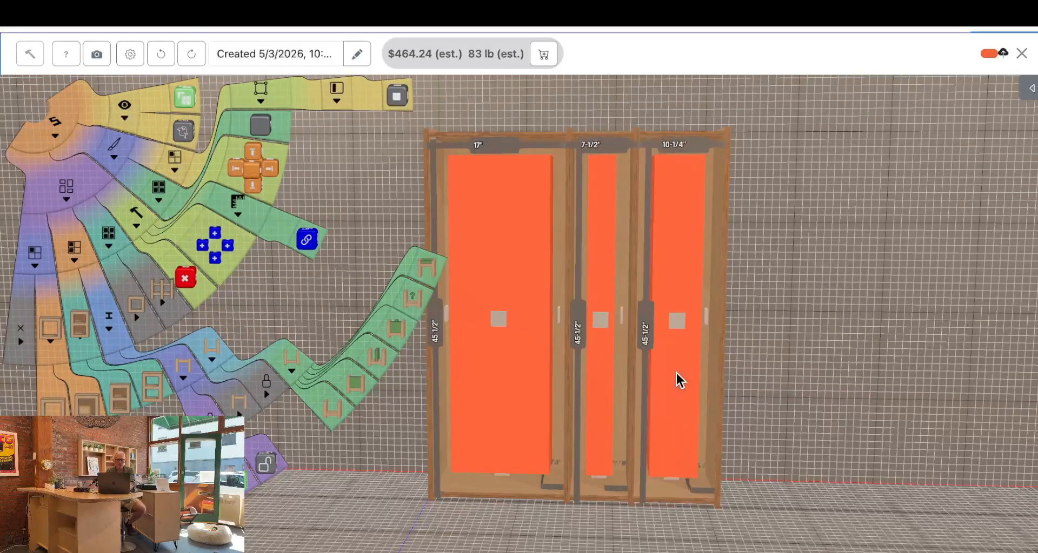
left_click(157, 395)
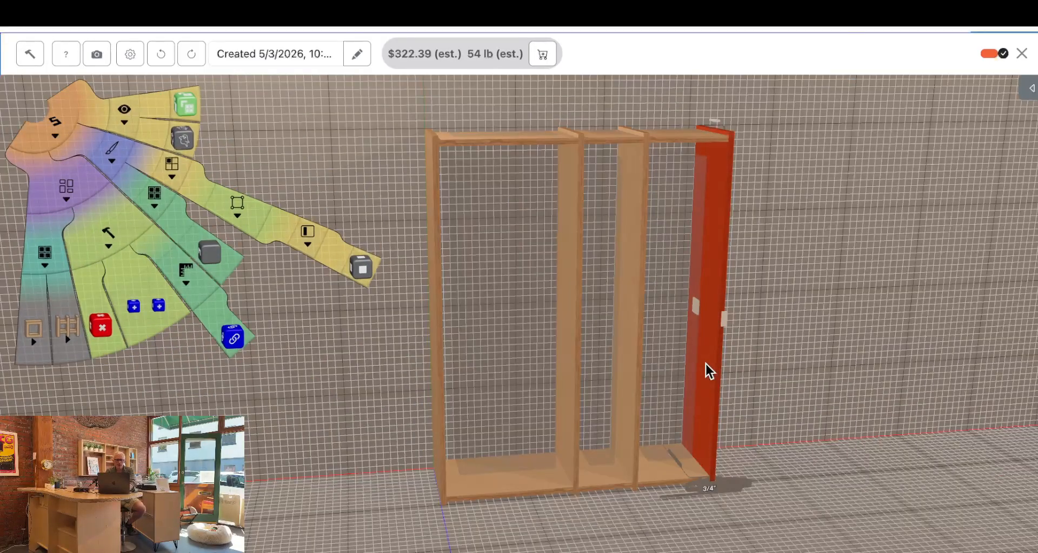
Widen the cabinet further and shift the dividers outward to make the centre bay about 29 inches wide
left_click_drag(706, 364, 794, 364)
left_click_drag(624, 418, 728, 410)
left_click(566, 410)
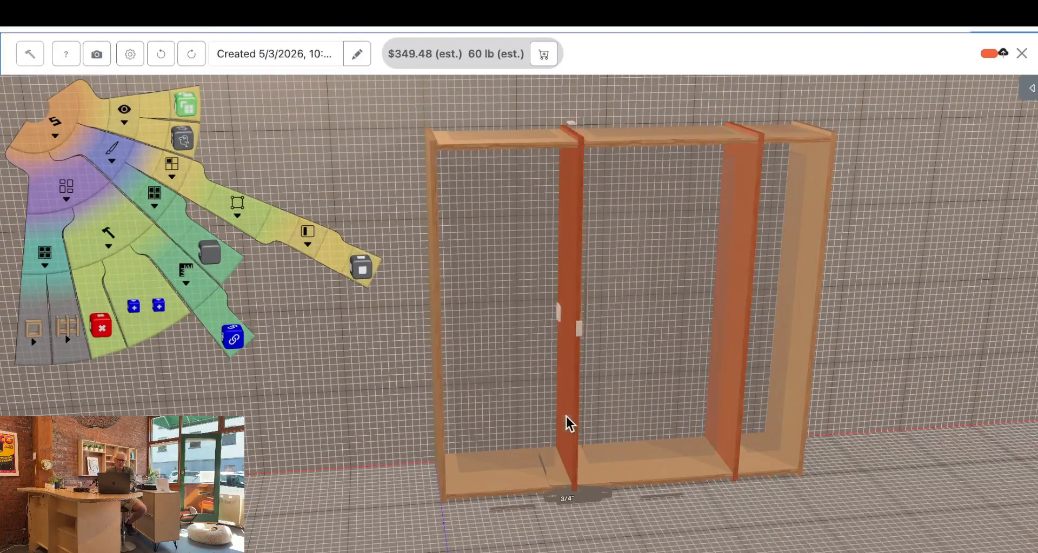
left_click_drag(545, 421, 514, 425)
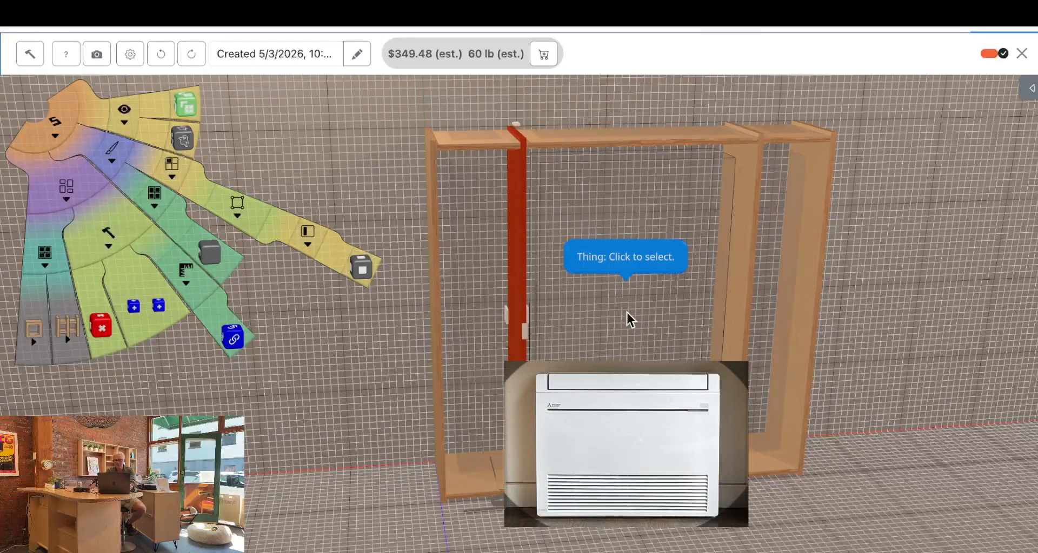
Unlock the bottom support area height for the centre bay's bottom panel and raise the panel to about 5-1/2 inches below the top
left_click(638, 479)
mouse_move(650, 450)
left_mouse_down()
mouse_move(658, 301)
mouse_move(641, 465)
left_mouse_up()
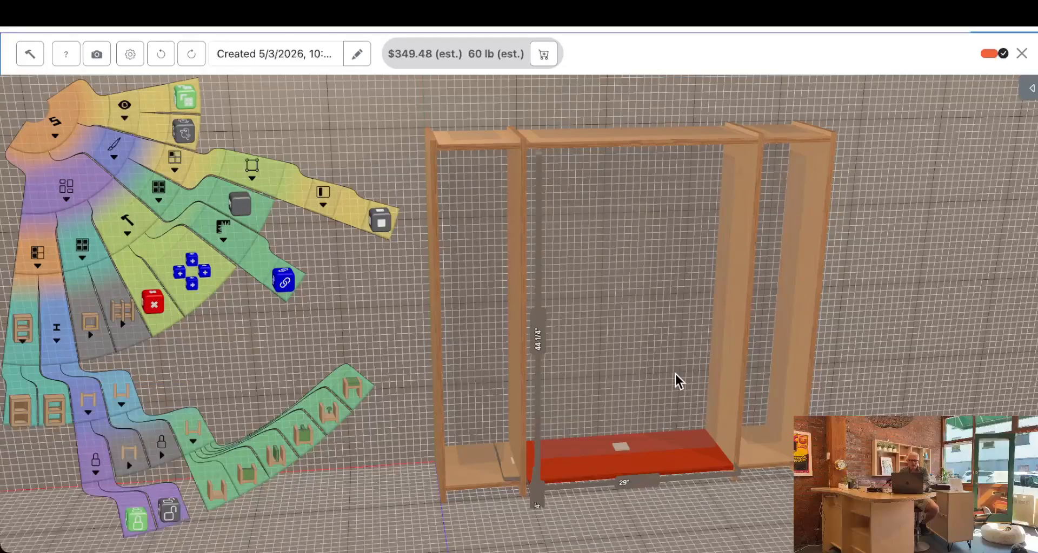
left_click(133, 463)
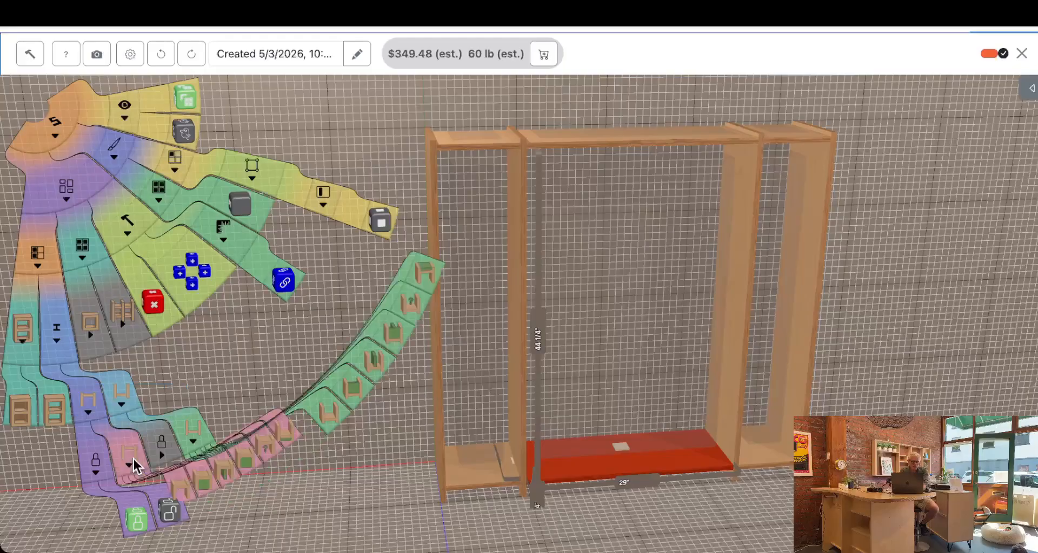
left_click(192, 441)
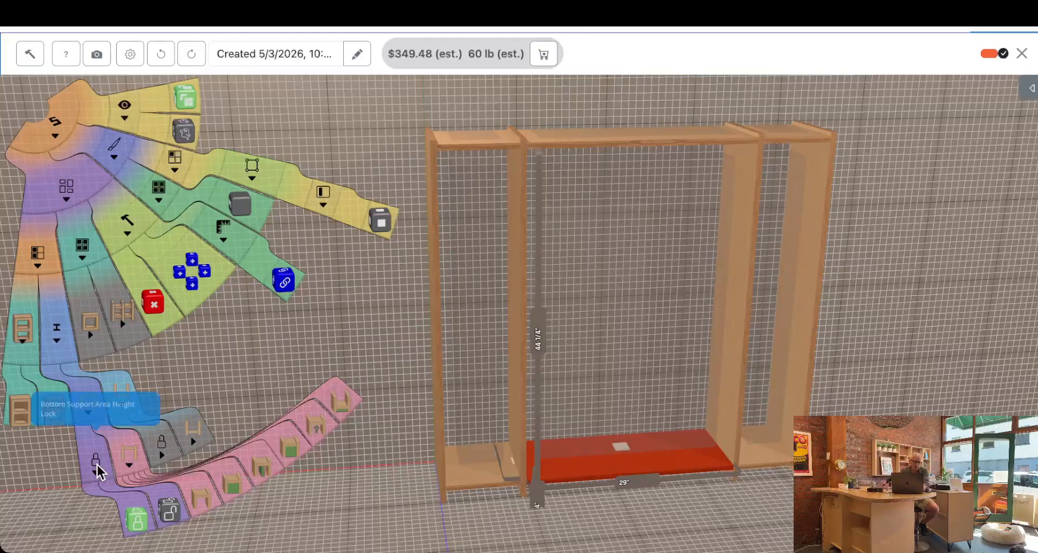
left_click(170, 510)
left_click_drag(637, 465, 684, 187)
mouse_move(907, 251)
left_mouse_down()
mouse_move(845, 259)
mouse_move(900, 270)
mouse_move(913, 264)
mouse_move(910, 249)
left_mouse_up()
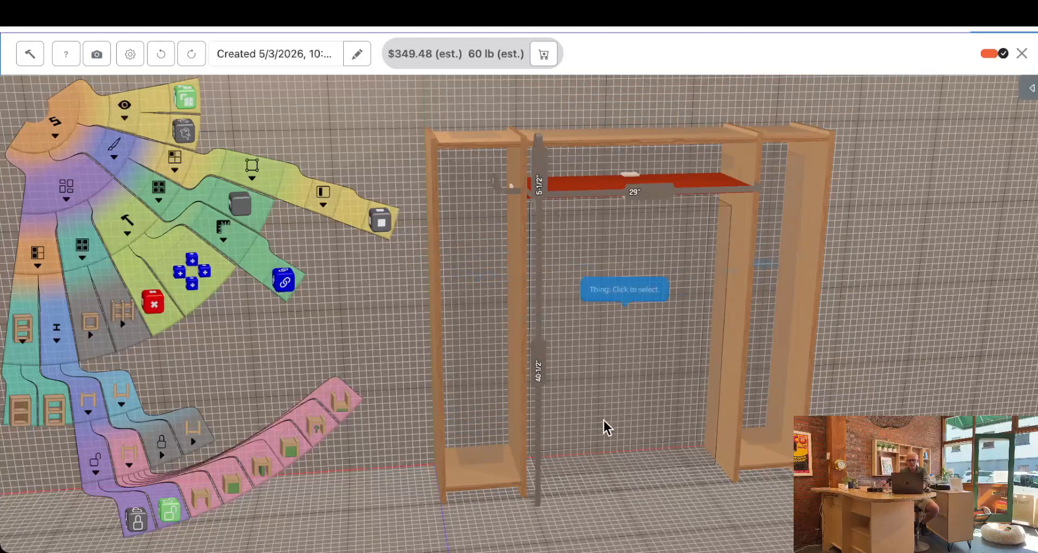
left_click_drag(875, 295, 848, 291)
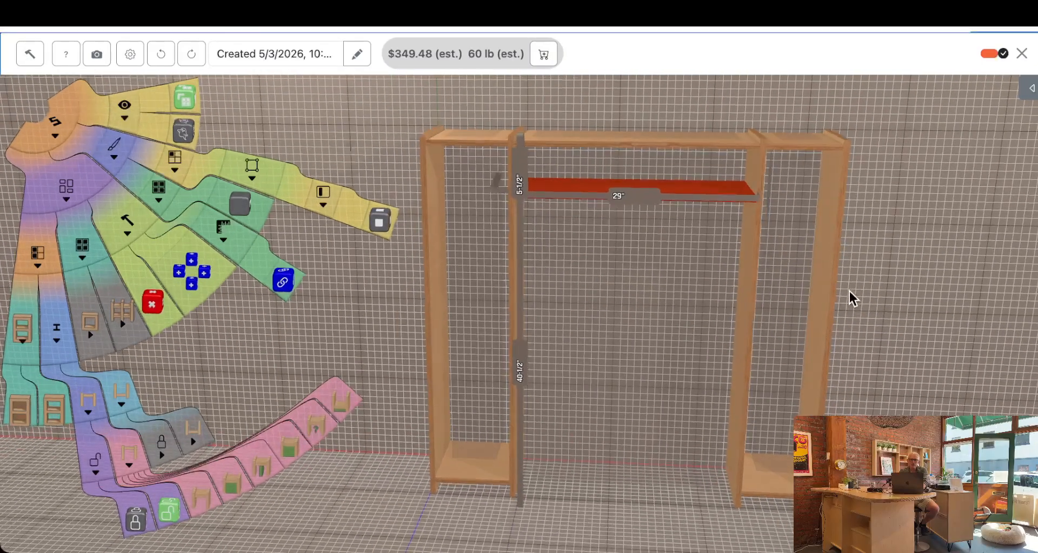
Add three horizontal shelves near the bottom of both side bays
left_click(789, 236)
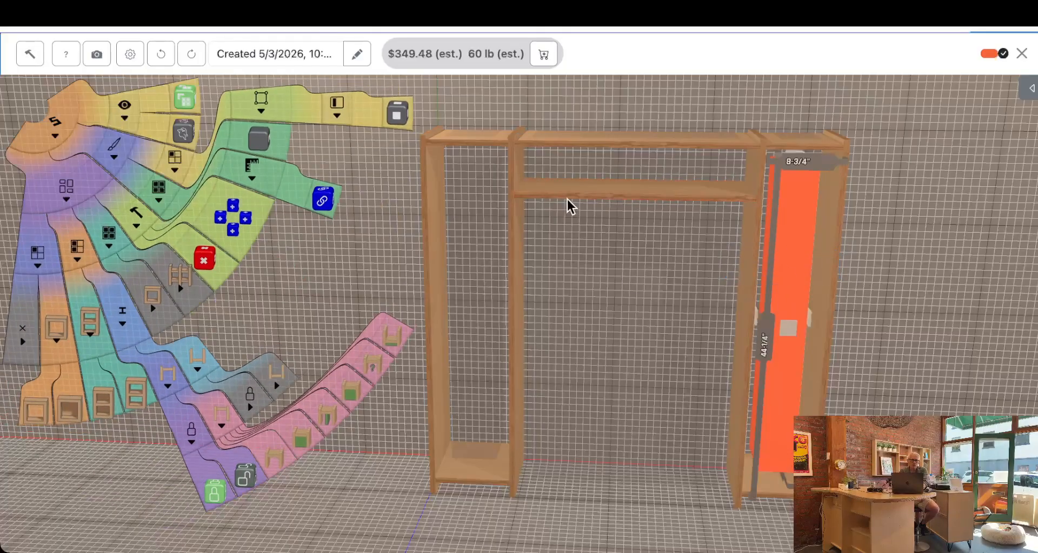
left_click(476, 287, "shift")
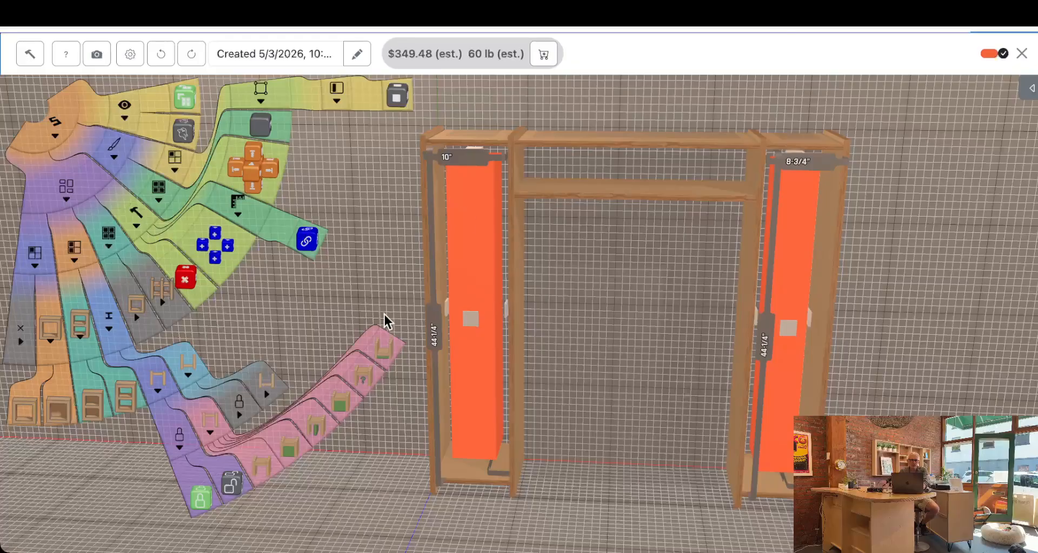
left_click(219, 260)
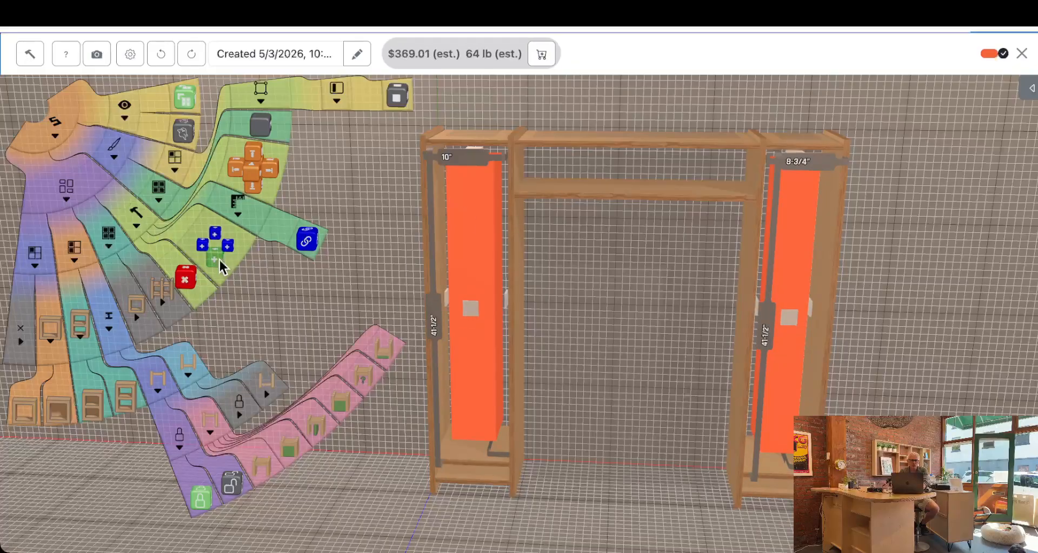
left_click(938, 358)
Align the uppermost new shelf in each side bay with the top of the centre bay's raised shelf
left_click(787, 452)
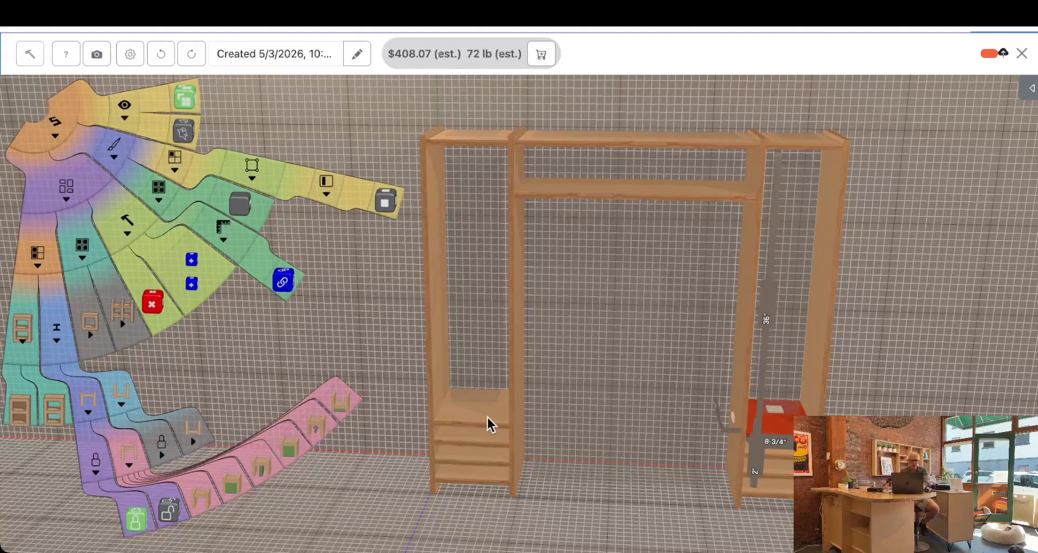
left_click(487, 417, "shift")
left_click(670, 189, "shift")
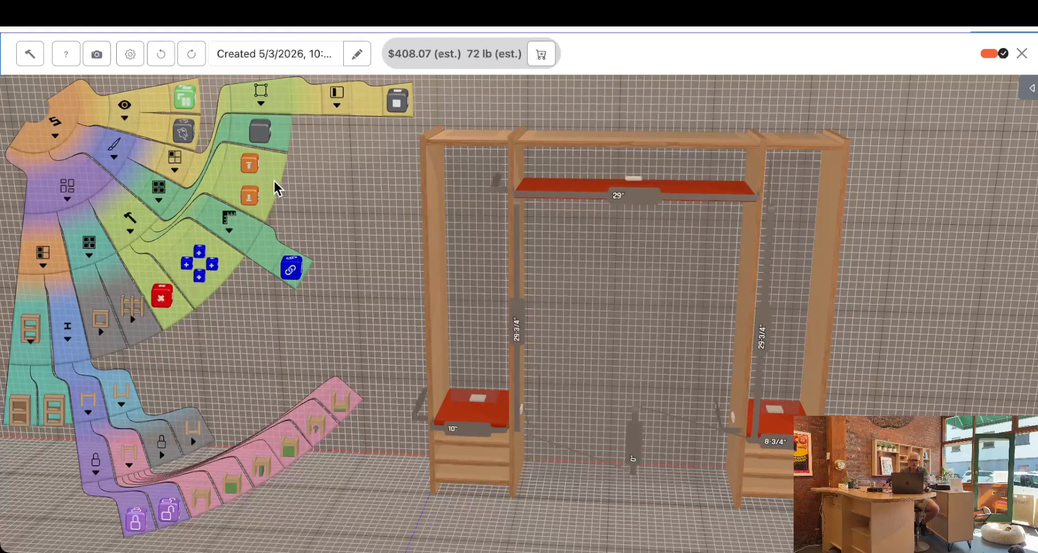
left_click(249, 163)
left_click(938, 346)
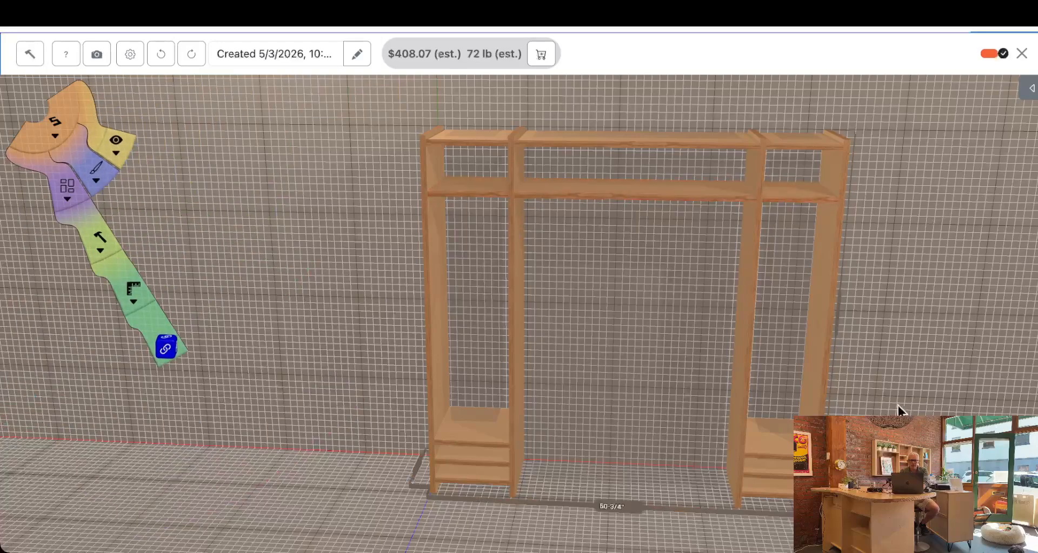
Raise the next shelf in both side bays together to a short distance below the aligned upper shelves
left_click(789, 457)
left_click(506, 449, "shift")
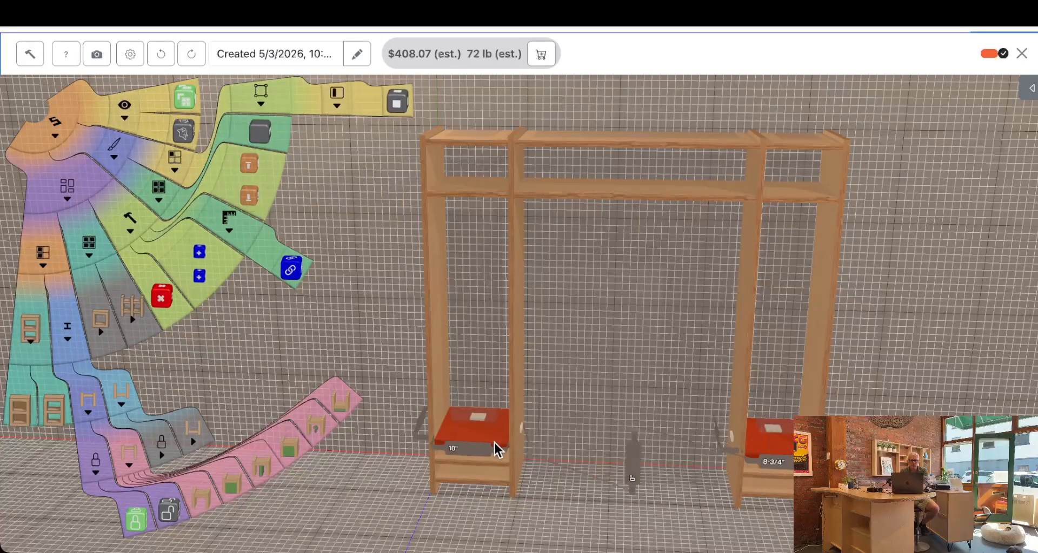
left_click_drag(486, 439, 467, 245)
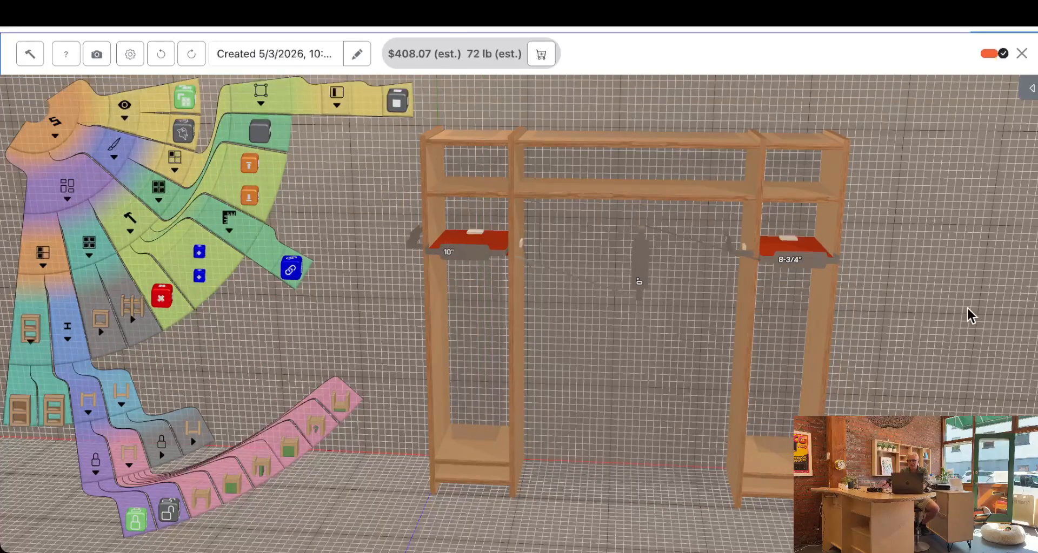
left_click(938, 345)
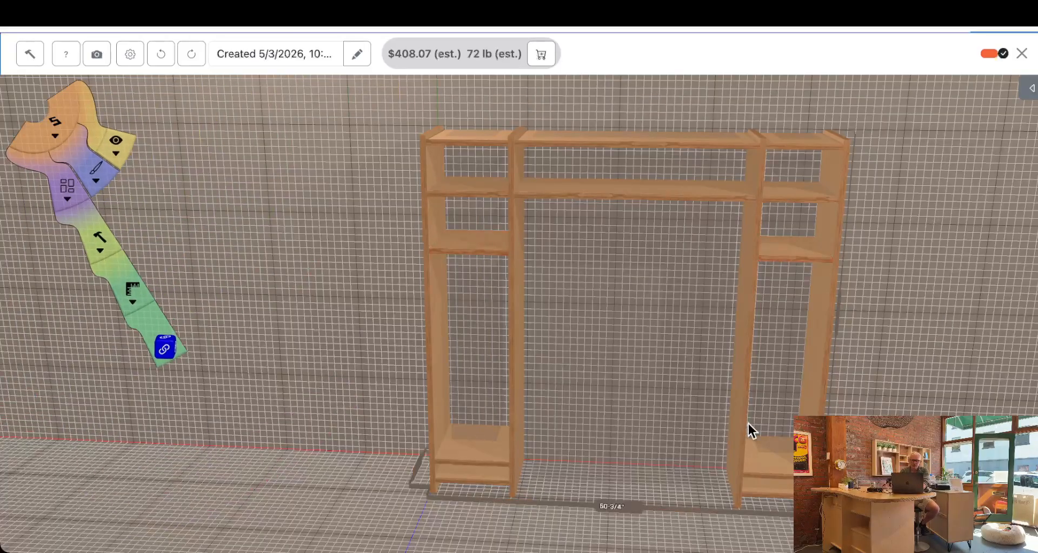
Raise the lowest added shelf in both side bays to leave a short compartment above the bottom panels
left_click(770, 461)
left_click(472, 449, "shift")
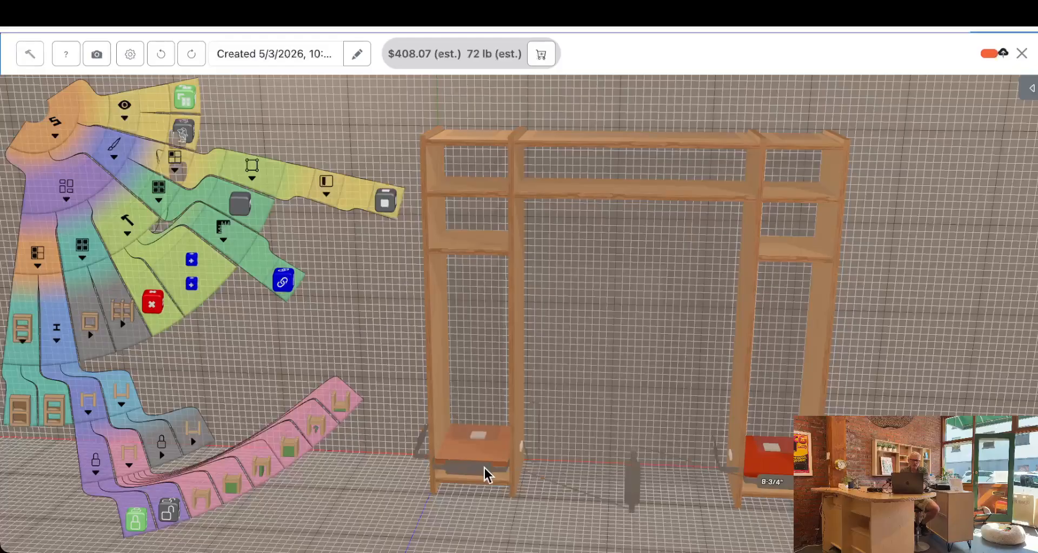
left_click_drag(494, 459, 492, 427)
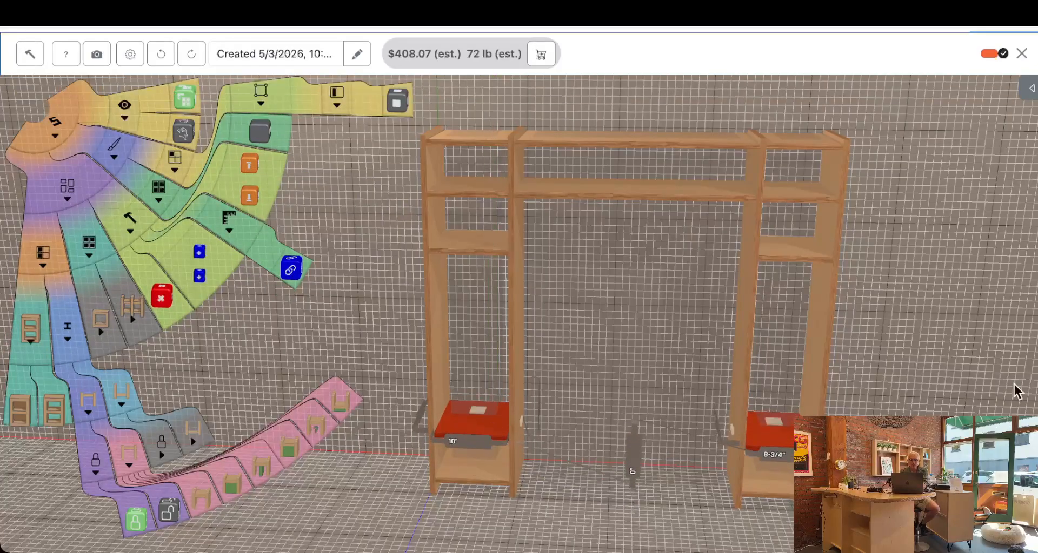
left_click(983, 391)
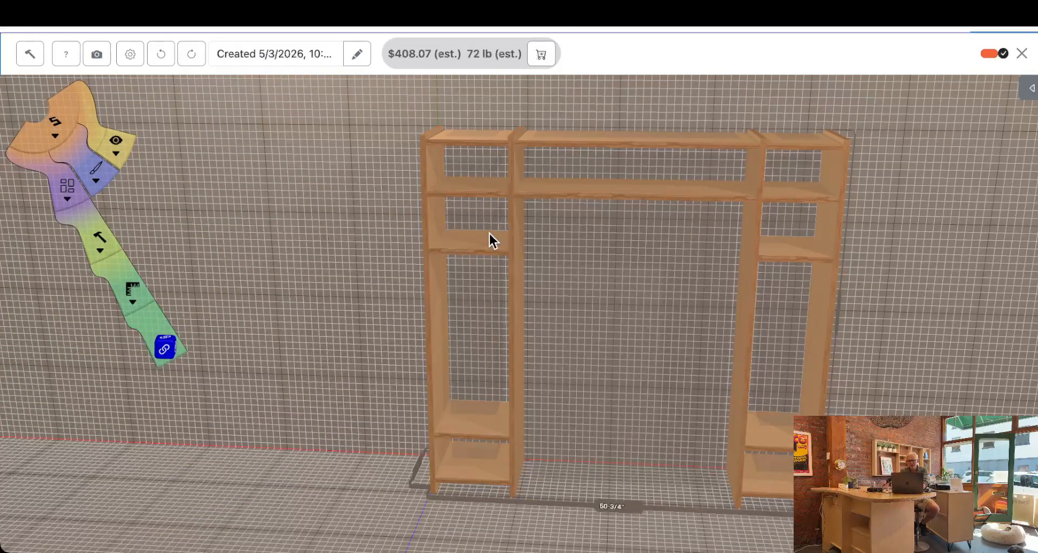
Add three vertical dividers to the centre bay's top compartment and delete the rightmost one
left_click(563, 159)
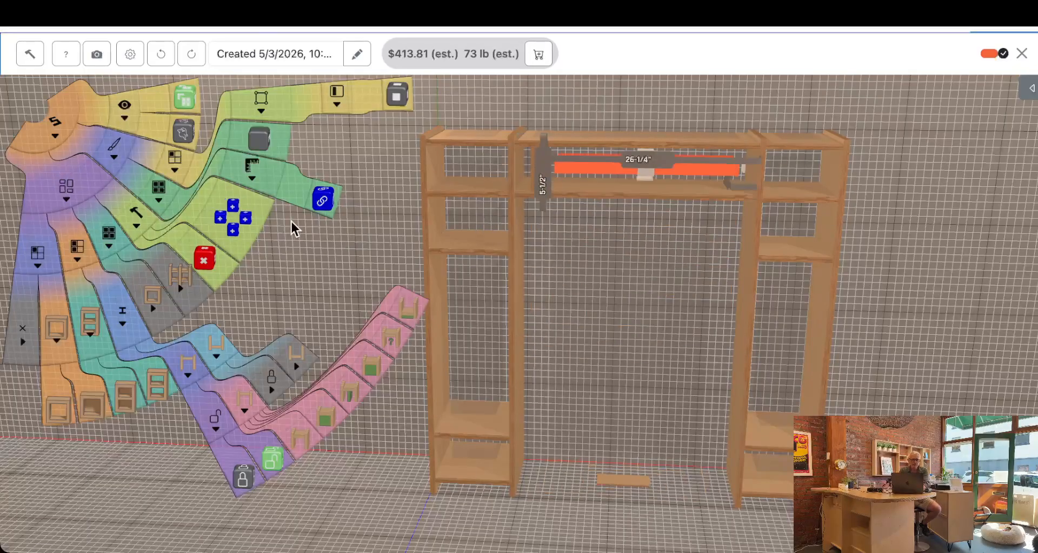
left_click(250, 216)
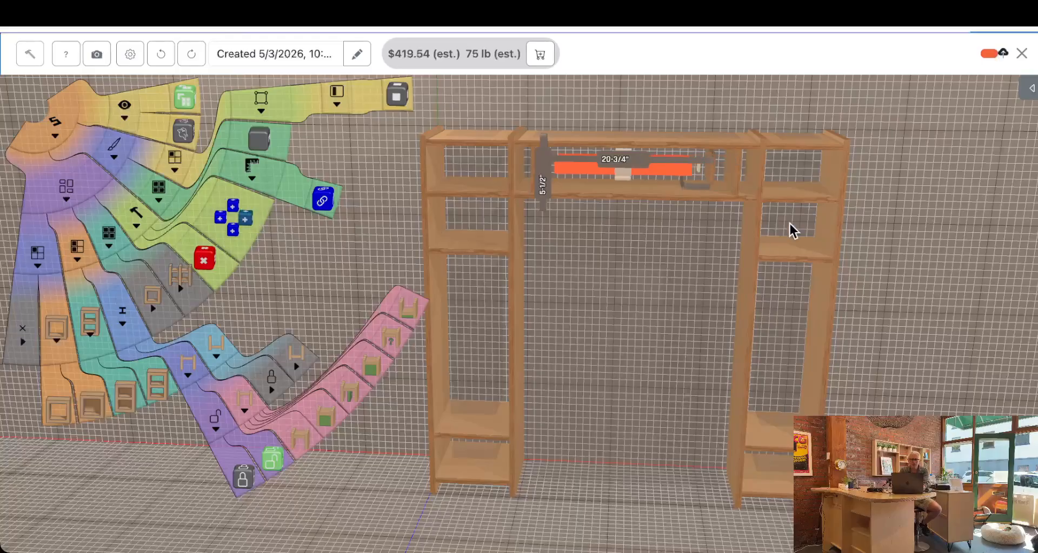
left_click(728, 98)
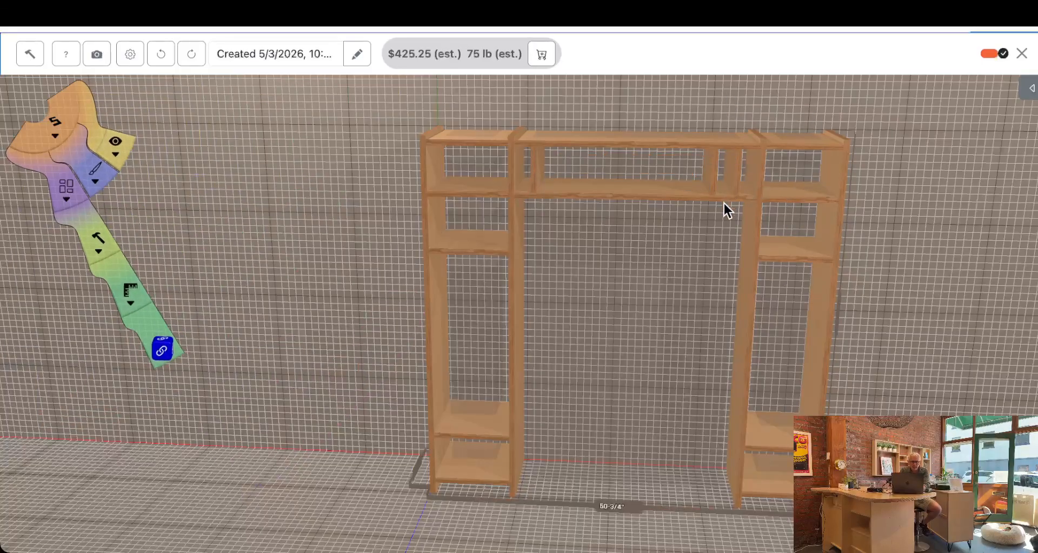
left_click(737, 179)
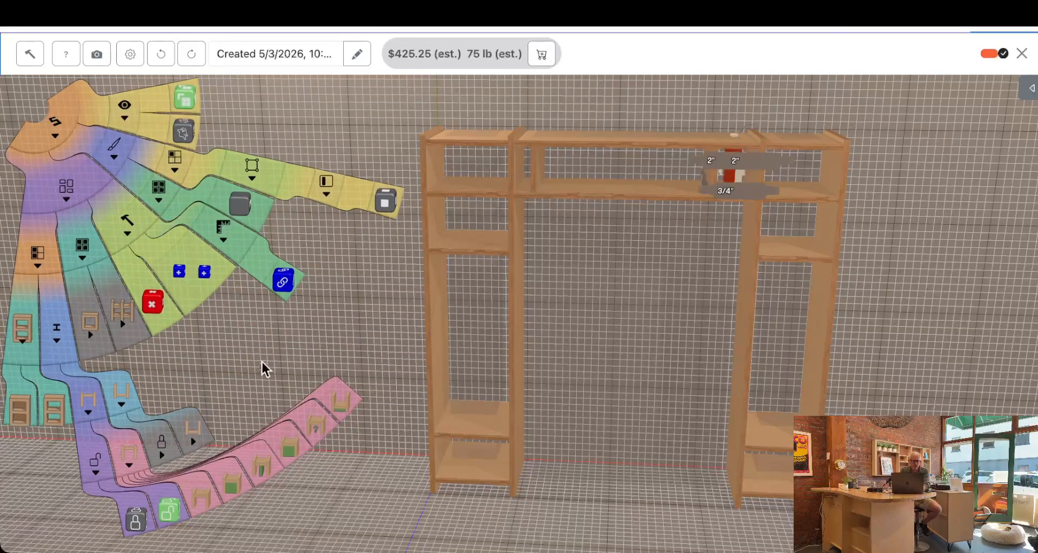
left_click(154, 306)
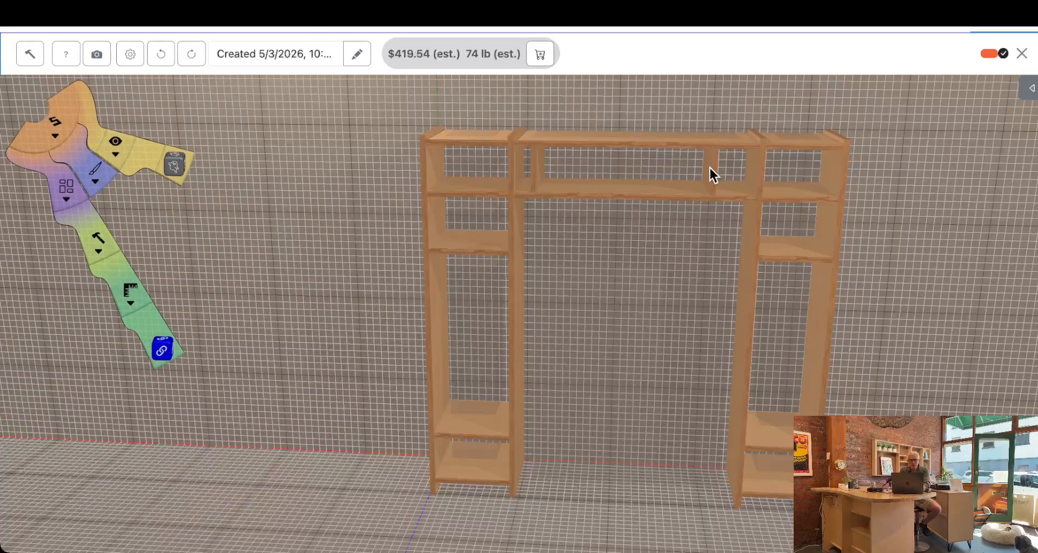
Move the two small dividers in the centre top compartment inward, leaving about 8 inches beside the left one
left_click(709, 169)
left_click(535, 171)
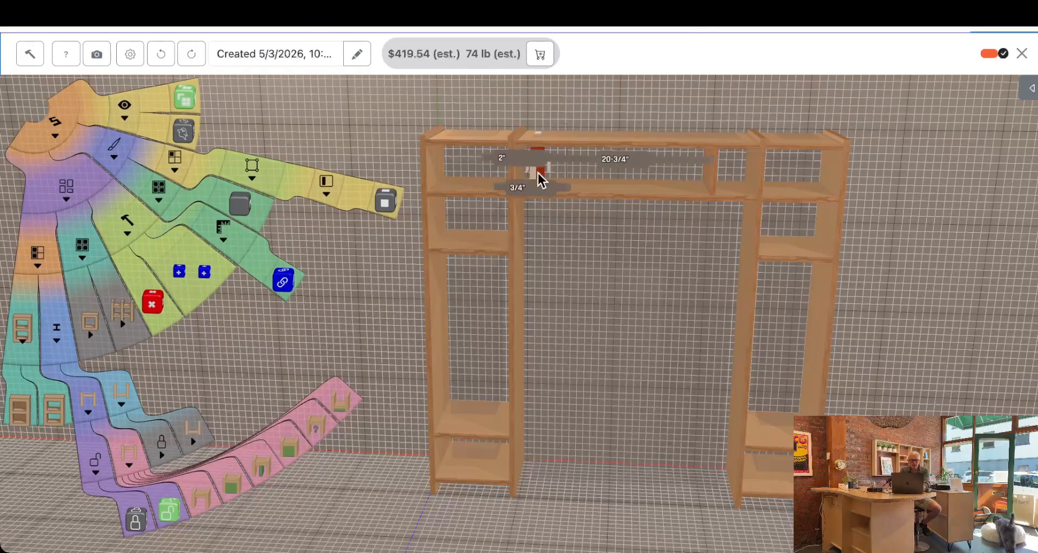
left_click_drag(542, 171, 591, 174)
left_click(707, 174)
left_click_drag(708, 174, 678, 184)
left_click(945, 225)
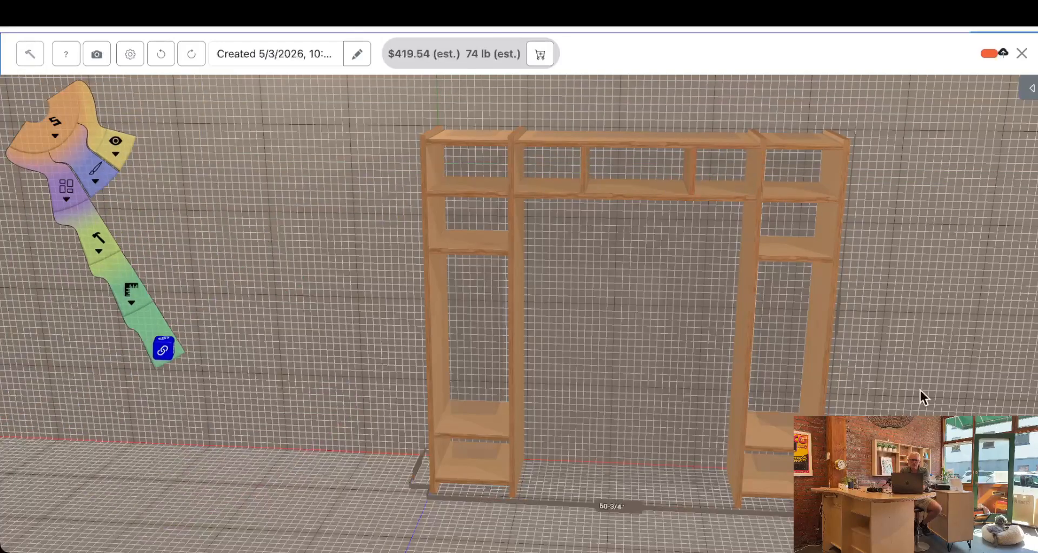
Widen the right bay by moving its outer side outward, and lower the centre shelf to leave 6-1/4 inches above it
left_click(820, 374)
left_click_drag(821, 377, 827, 398)
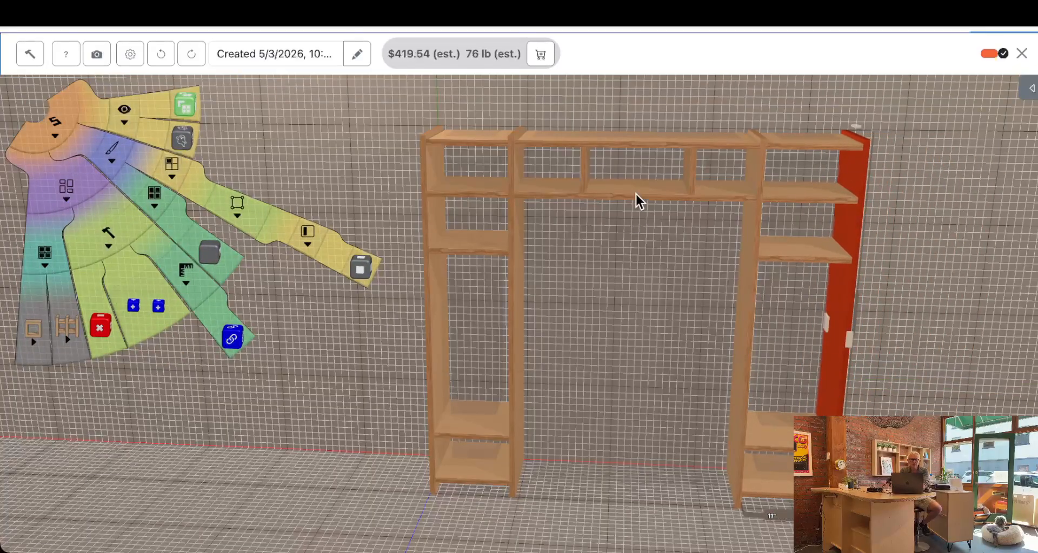
left_click(637, 194)
left_click_drag(644, 187, 649, 210)
left_click_drag(653, 278, 659, 223)
left_click_drag(938, 316, 948, 291)
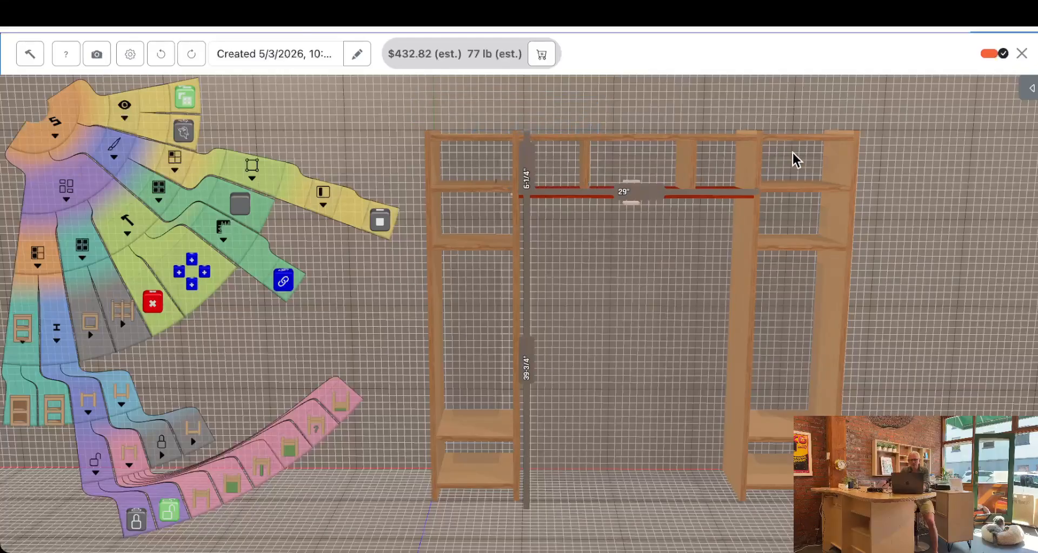
Lock equal widths for the two side bays' top compartments and the two outer compartments atop the centre bay
left_click(481, 164)
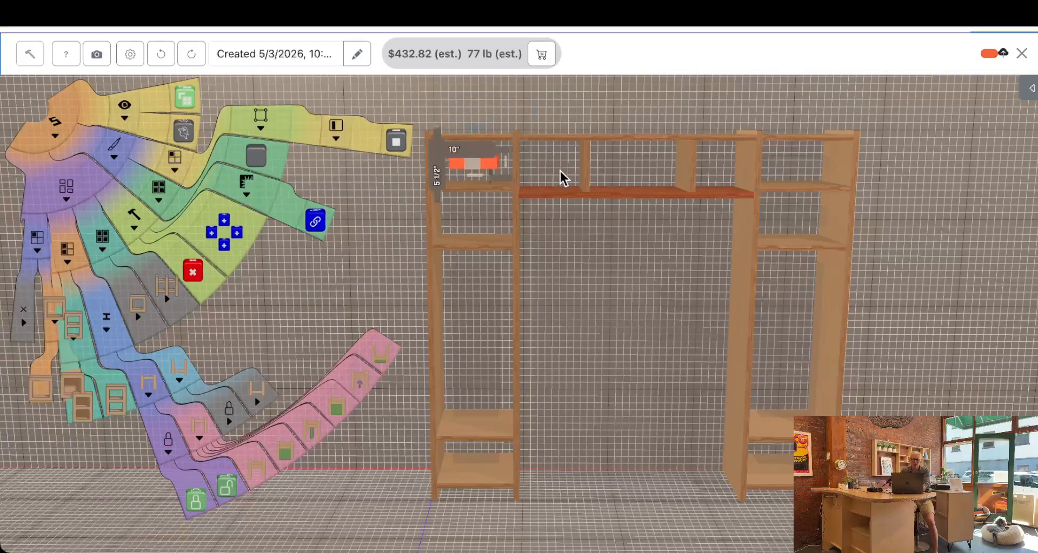
left_click(556, 166, "shift")
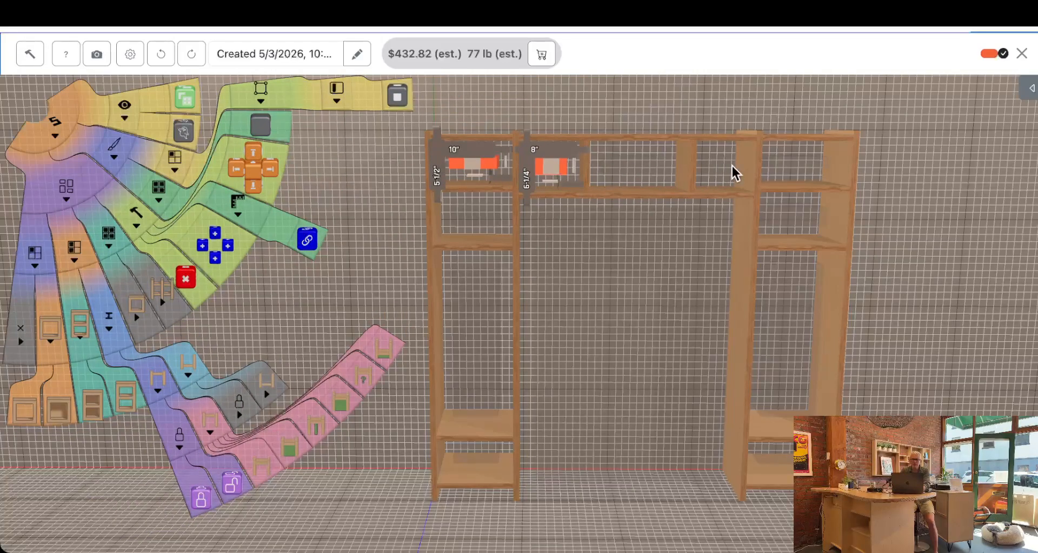
left_click(799, 162, "shift")
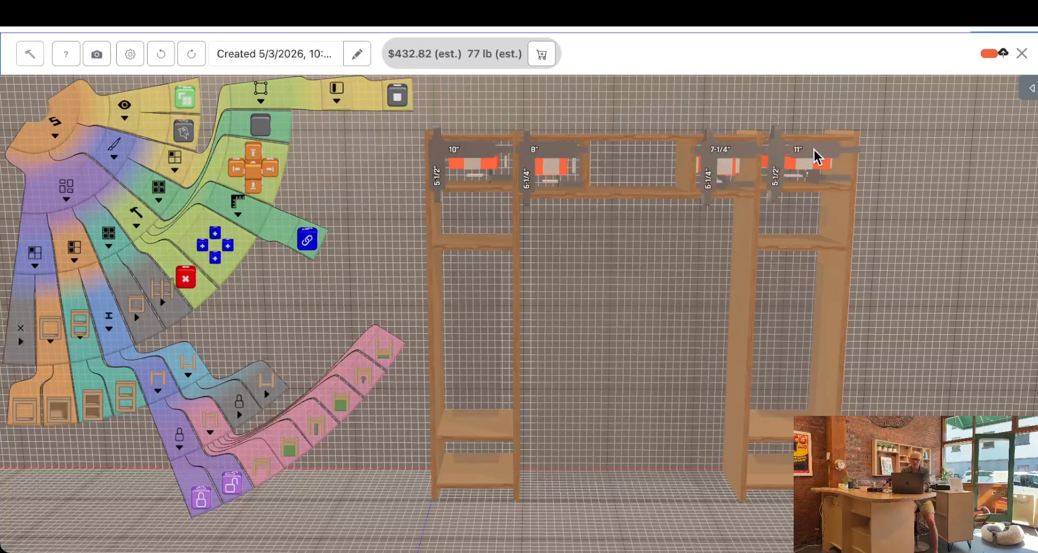
left_click(712, 151, "shift")
left_click(543, 147, "shift")
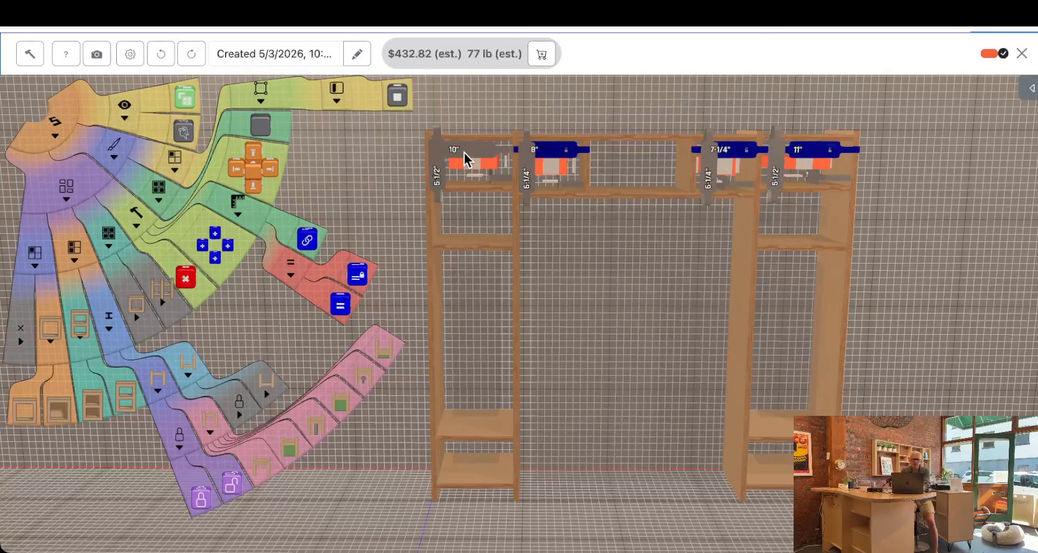
left_click(466, 147, "shift")
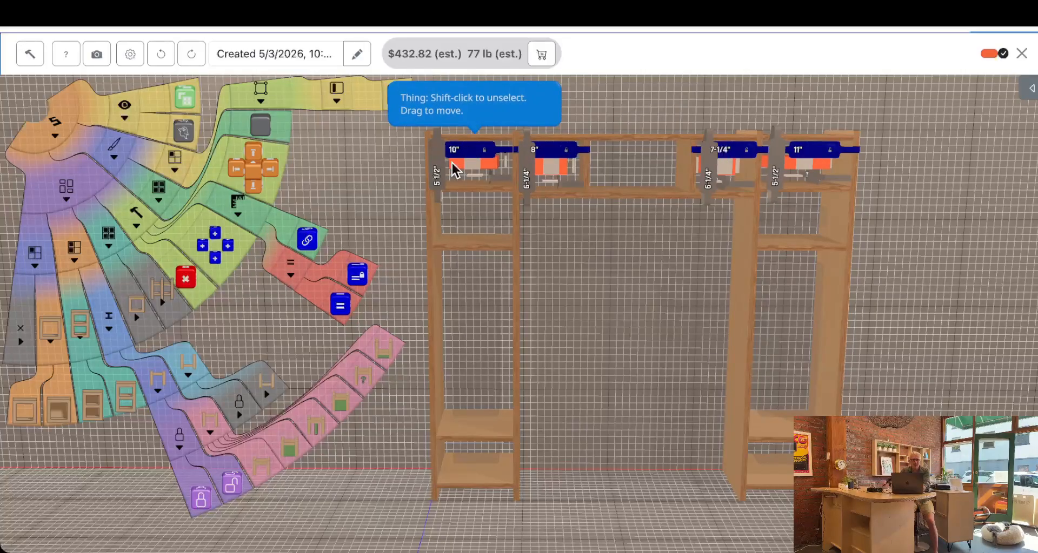
left_click(362, 278)
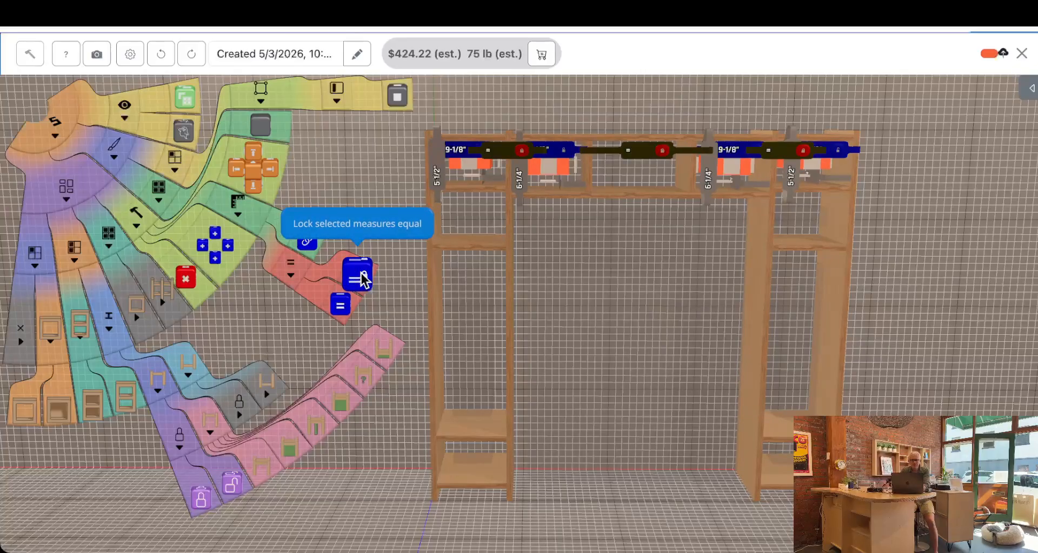
left_click(362, 277)
Move the right bay's outer side inward until the linked top compartments are 8-5/8 inches wide
mouse_move(630, 335)
left_mouse_down()
mouse_move(605, 335)
mouse_move(615, 333)
left_mouse_up()
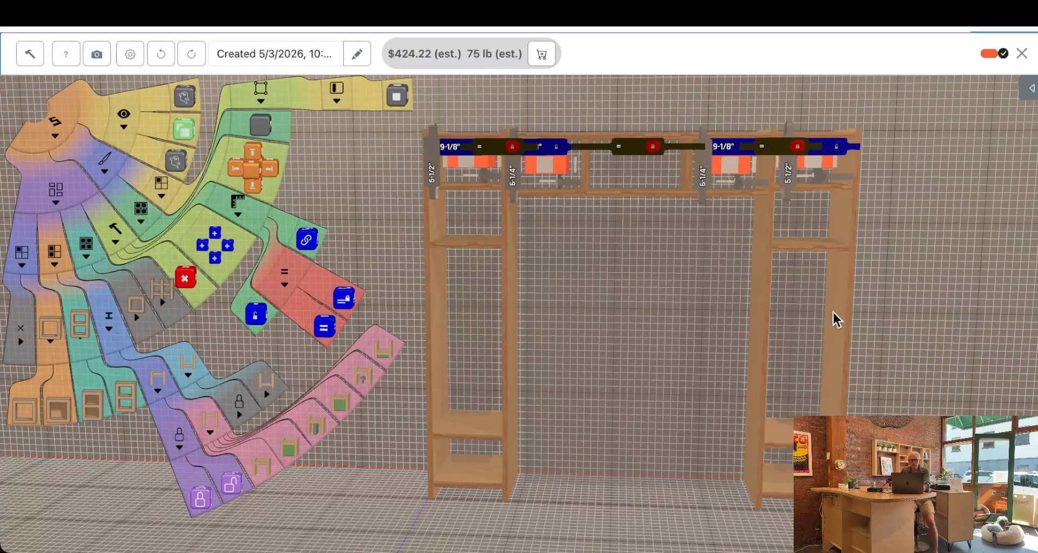
left_click(833, 319)
left_click_drag(836, 339, 829, 361)
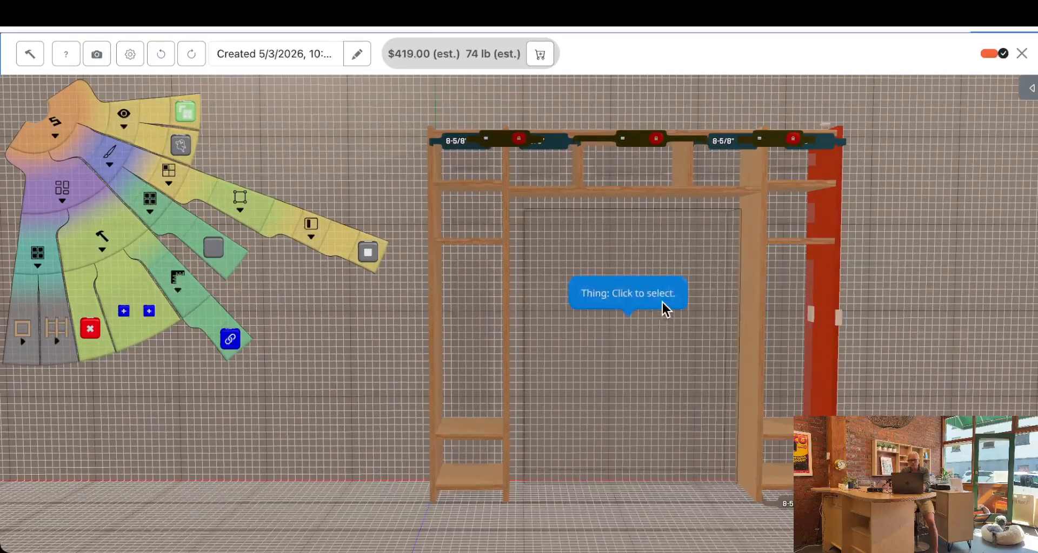
Lock equal heights for the side bays' top compartments and the left compartment atop the centre bay
left_click(468, 166)
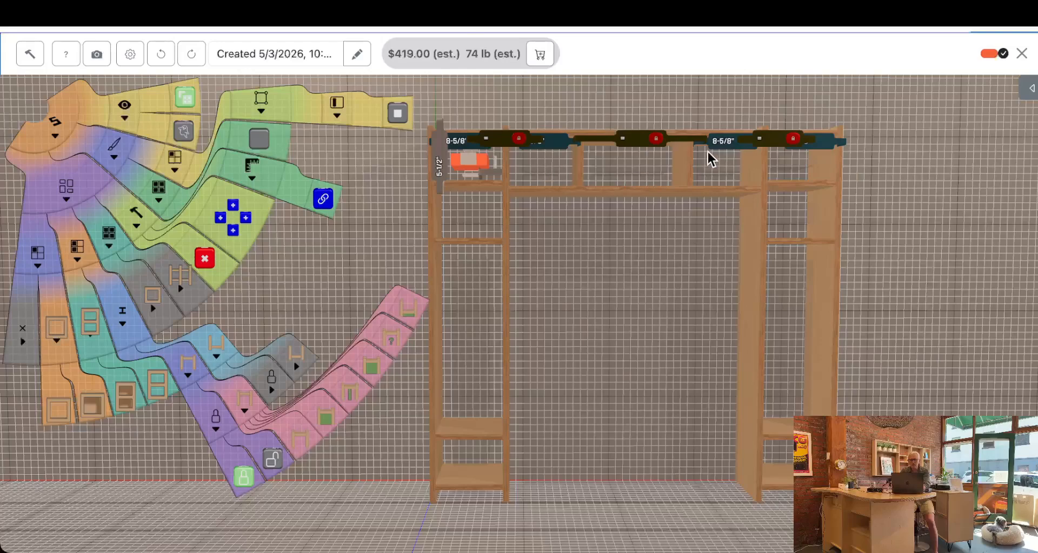
left_click(543, 164)
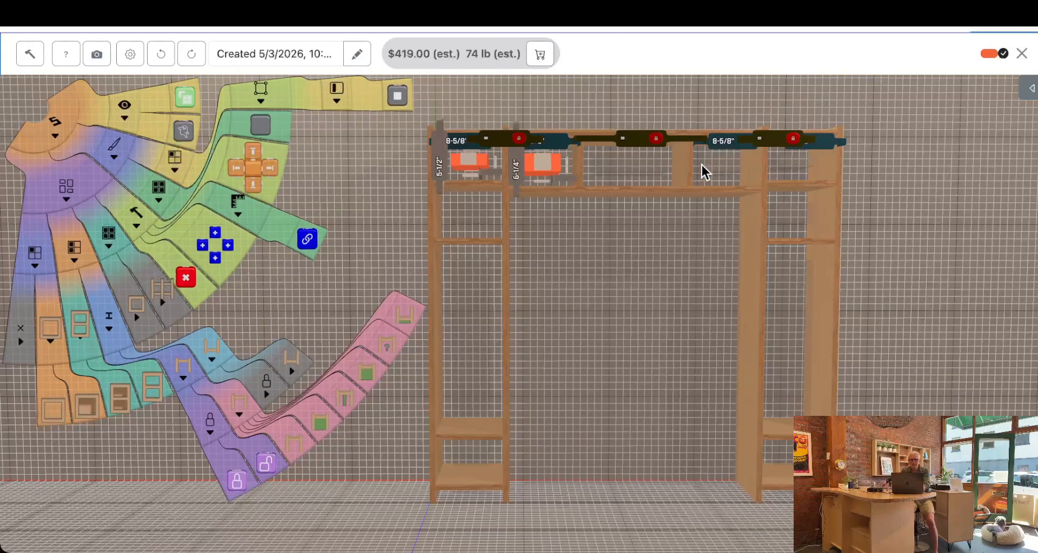
left_click(794, 165)
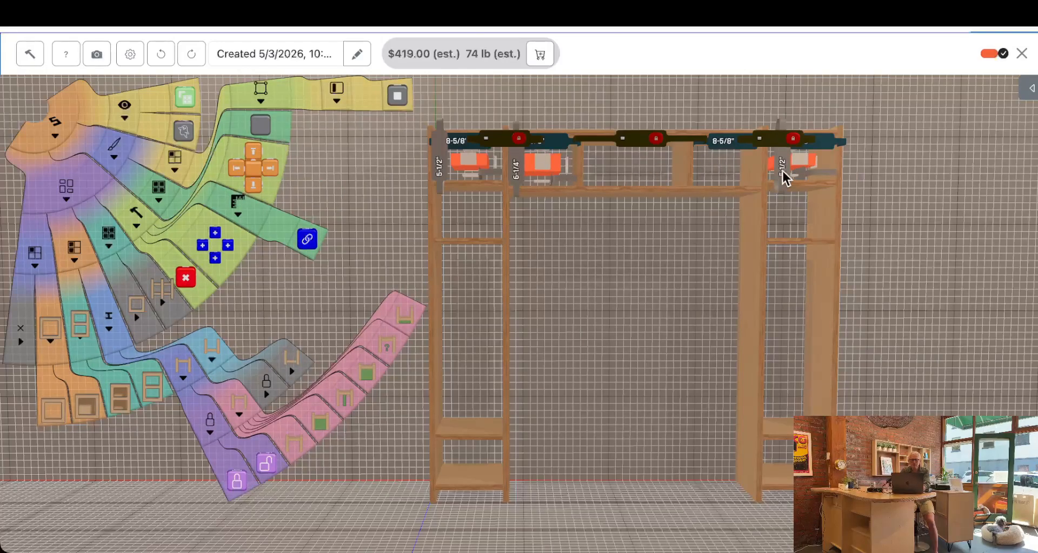
left_click(782, 170)
left_click(516, 172)
left_click(439, 162)
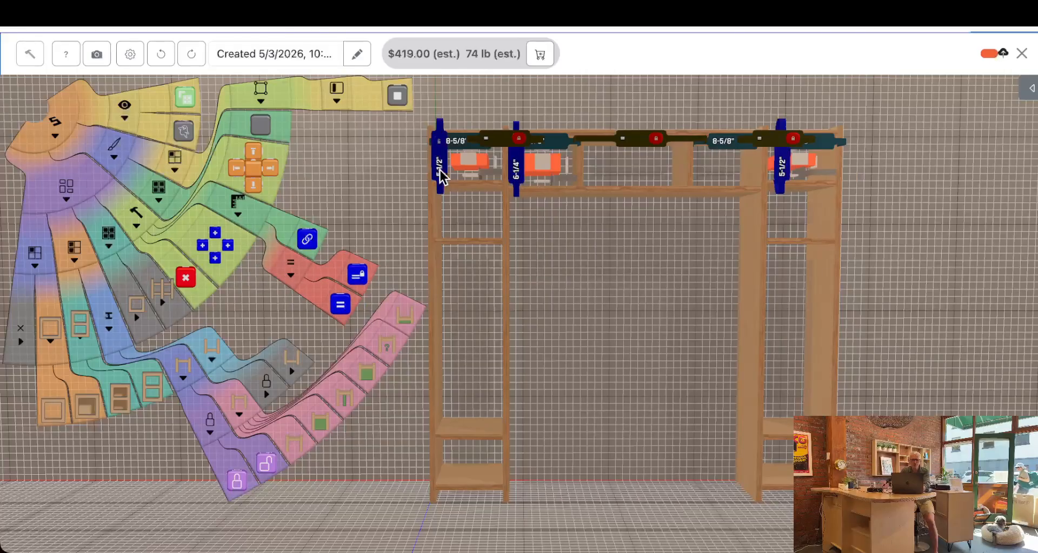
left_click(357, 276)
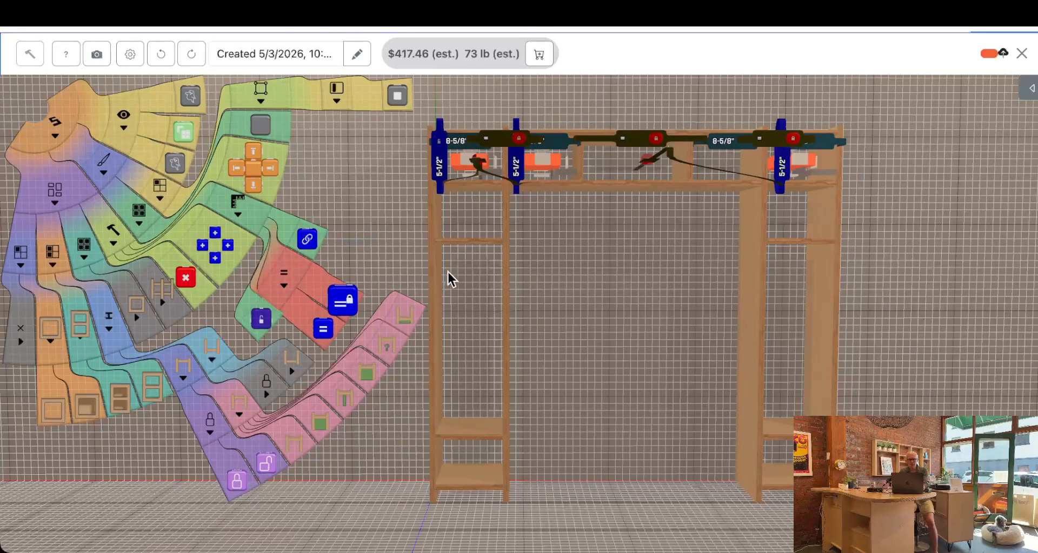
Lower the centre shelf so the linked top compartments are 6-1/4 inches high
left_click(666, 185)
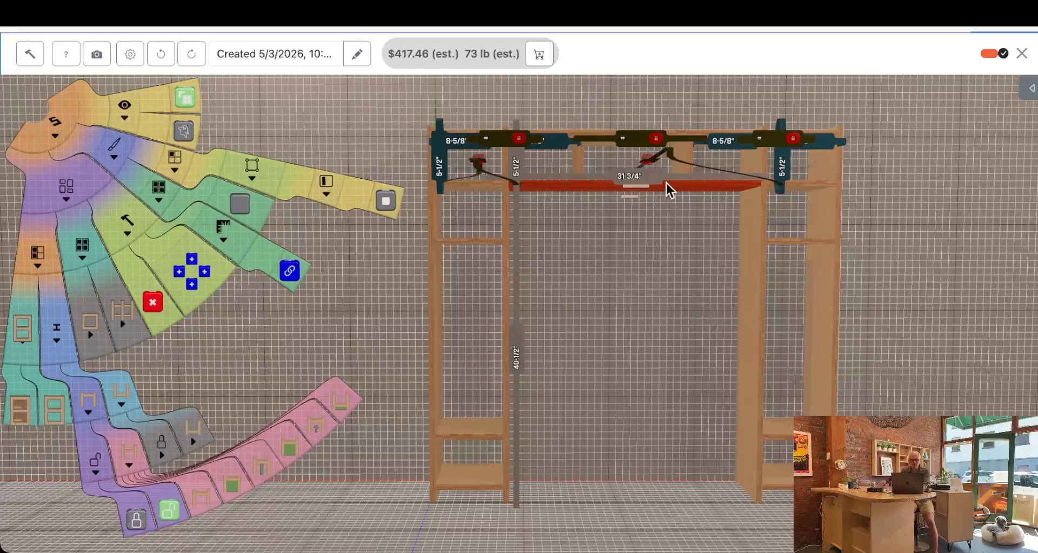
left_click_drag(676, 215, 675, 190)
left_click_drag(889, 221, 857, 216)
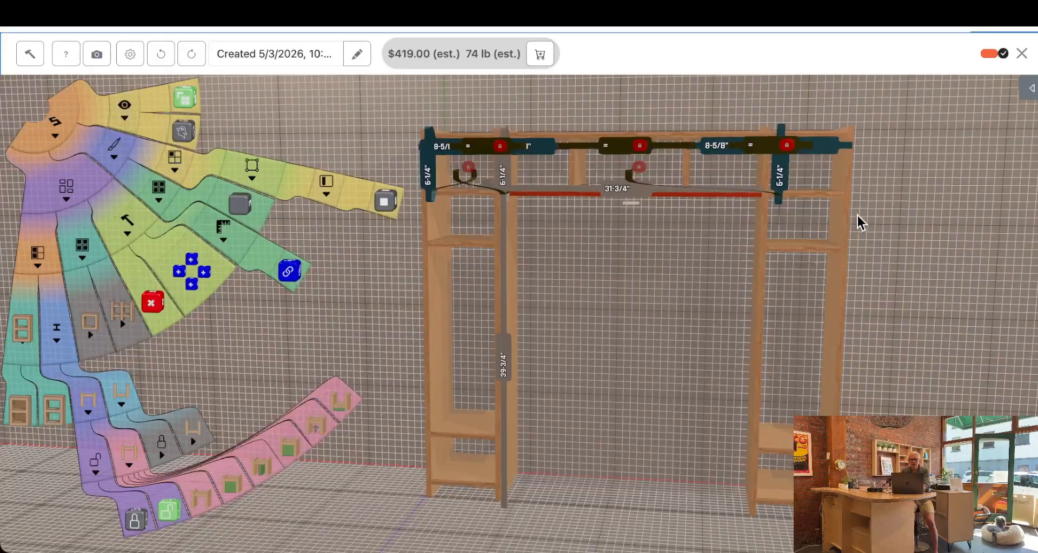
Lock the heights of the right bay's top two compartments equal
left_click(807, 170)
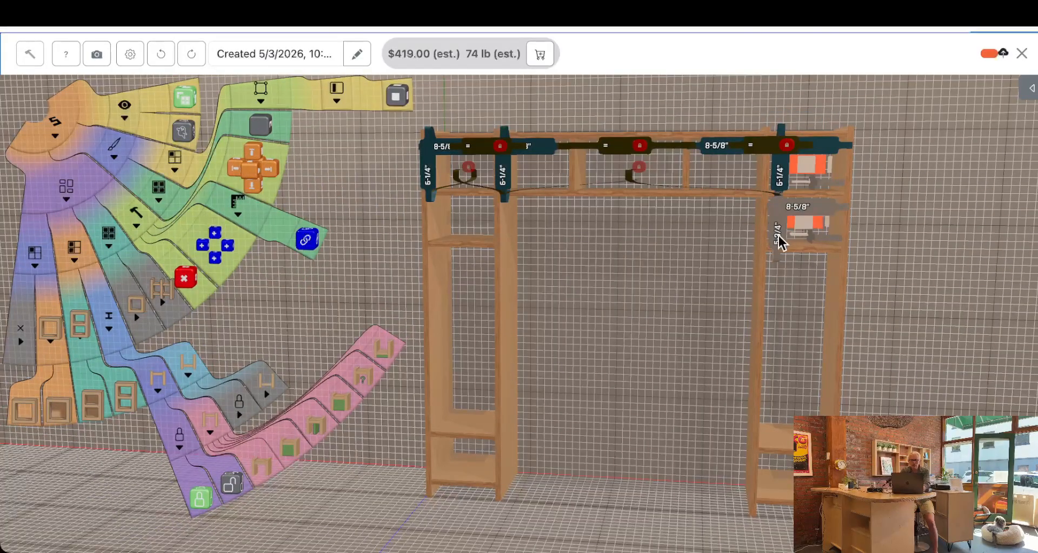
left_click(778, 243)
left_click(783, 181)
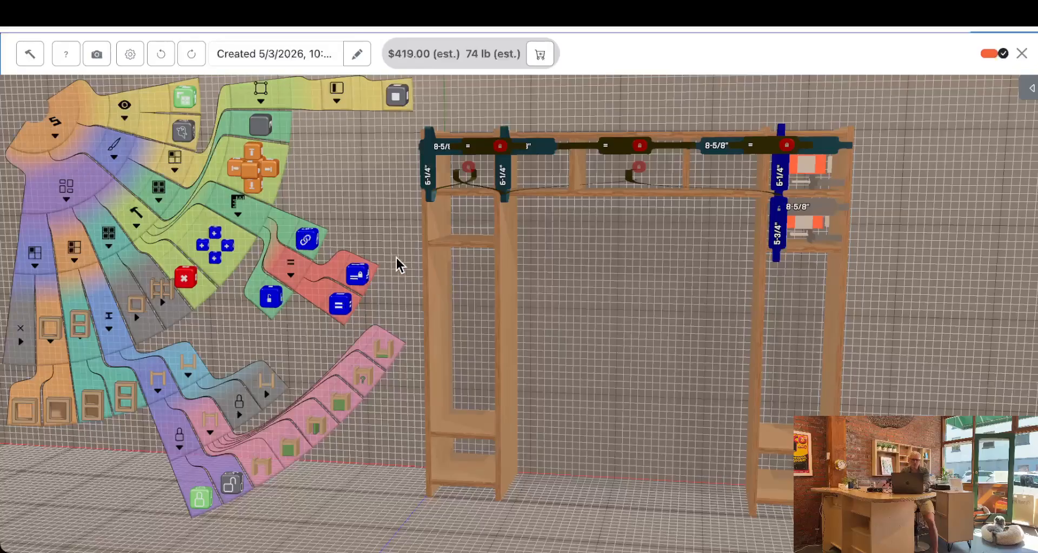
left_click(357, 277)
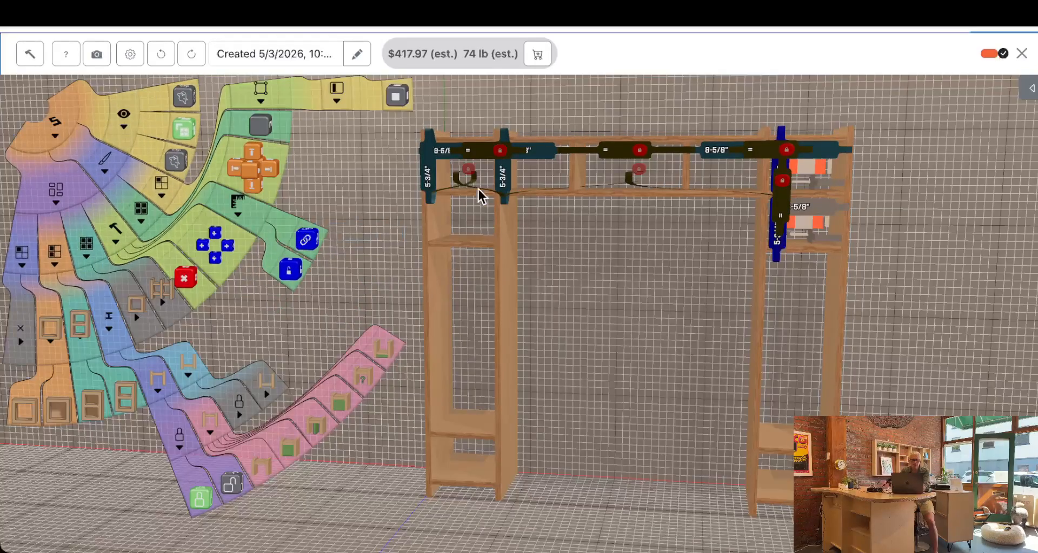
Lock the heights of the left bay's top two compartments equal
left_click(485, 171)
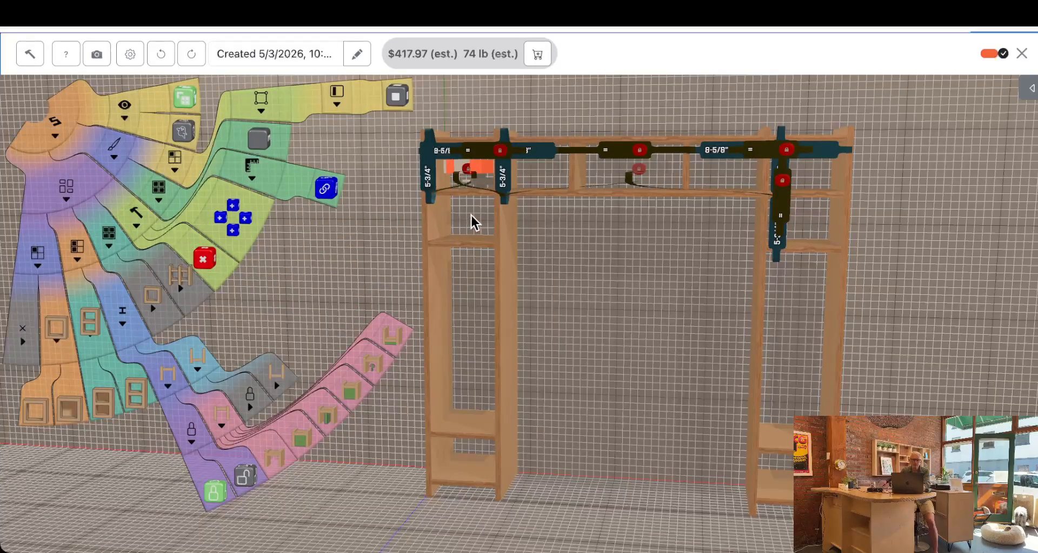
left_click(456, 215)
left_click(427, 231)
left_click(430, 181)
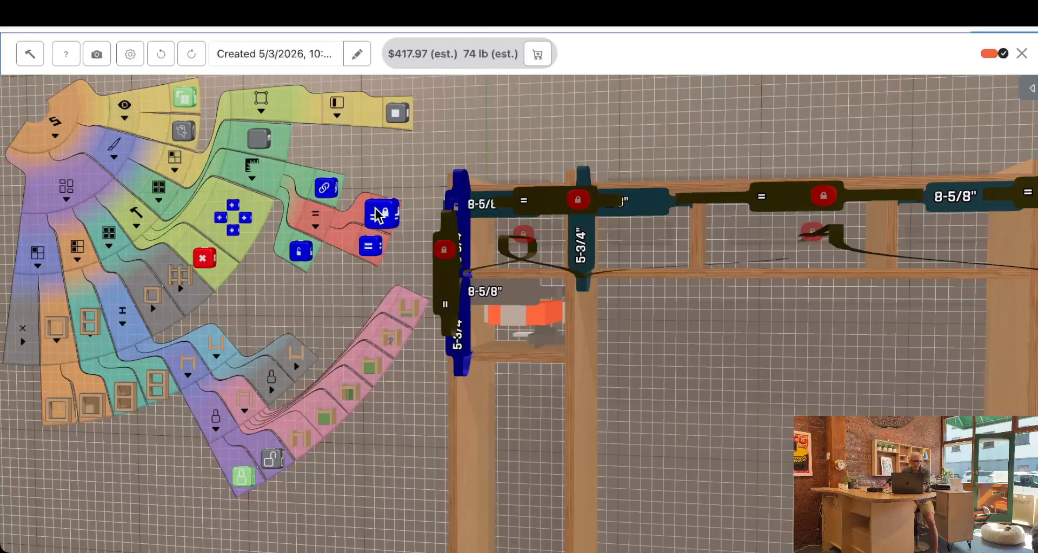
left_click(378, 214)
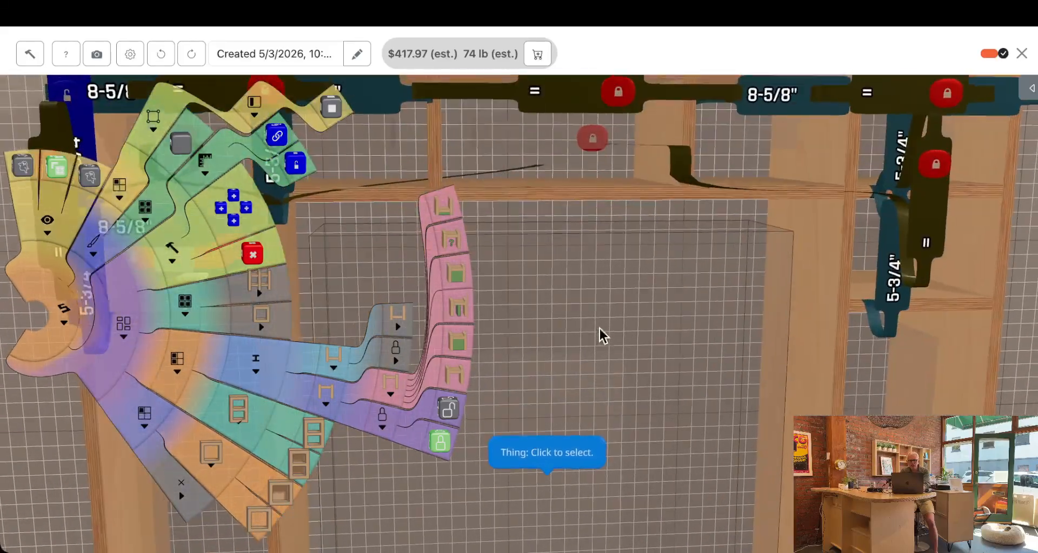
Lock the height of the centre bay's rightmost top compartment equal to its width to make the linked compartments square
middle_click_drag(704, 340, 680, 387)
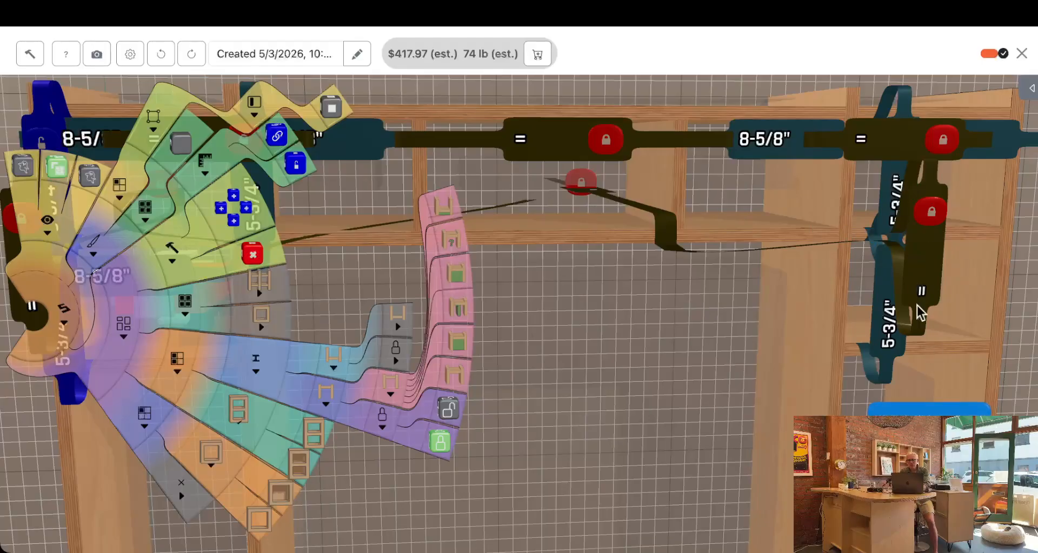
left_click(756, 189)
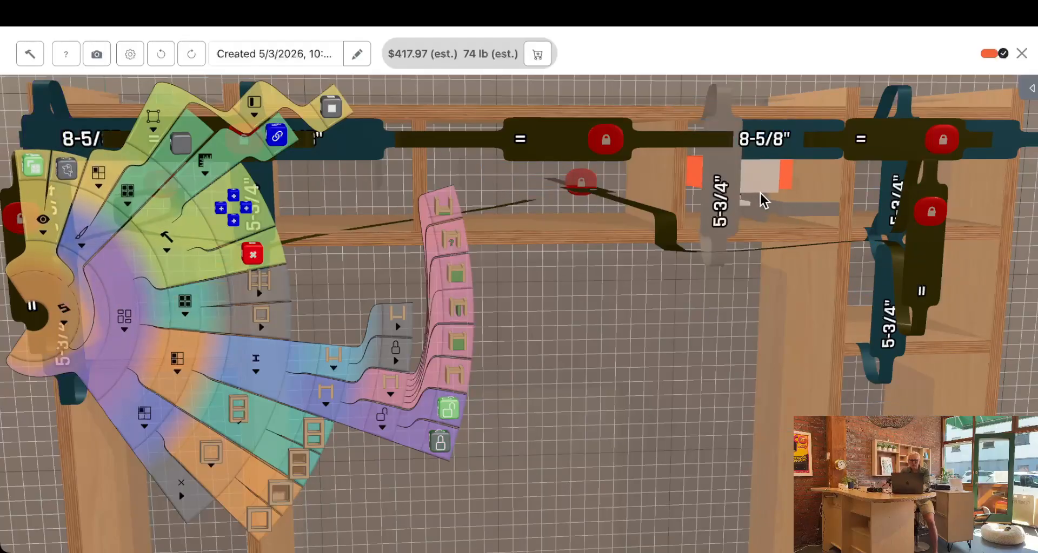
left_click(719, 224)
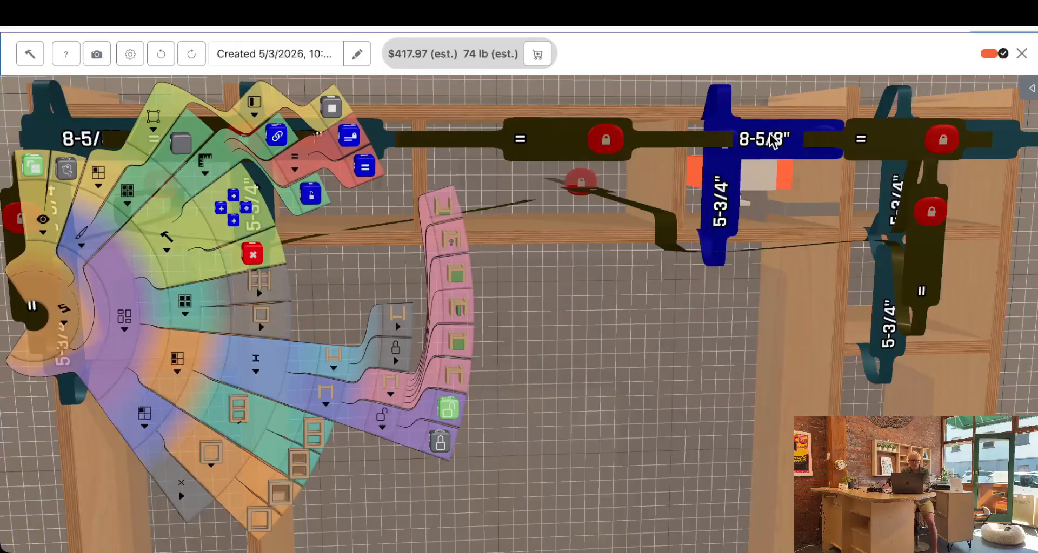
left_click(356, 142)
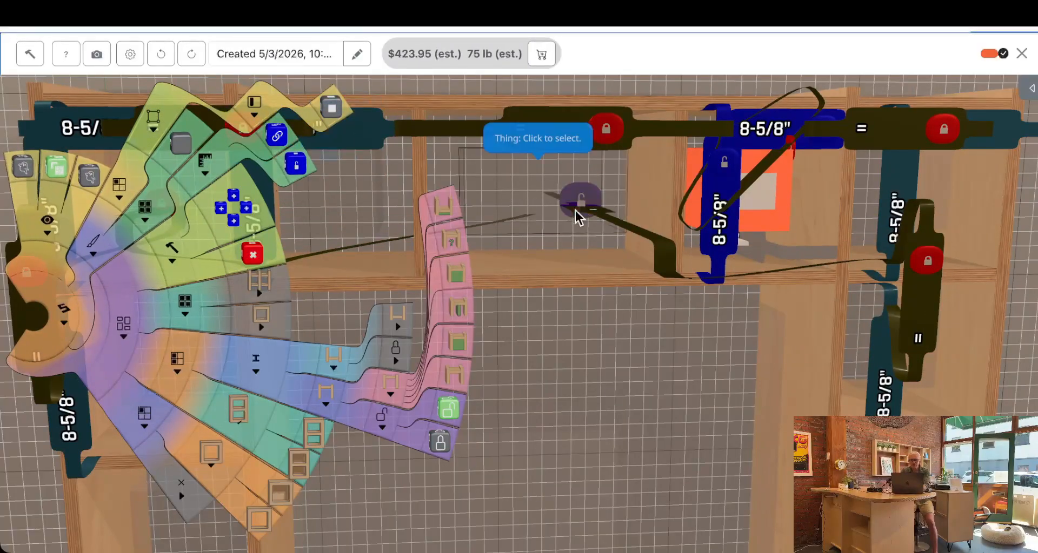
Move the centre bay's side to widen the bay to 34-1/2 inches and shrink the linked compartments to 7-1/4 inches
scroll(552, 324, "down", 5)
right_click_drag(530, 405, 732, 397)
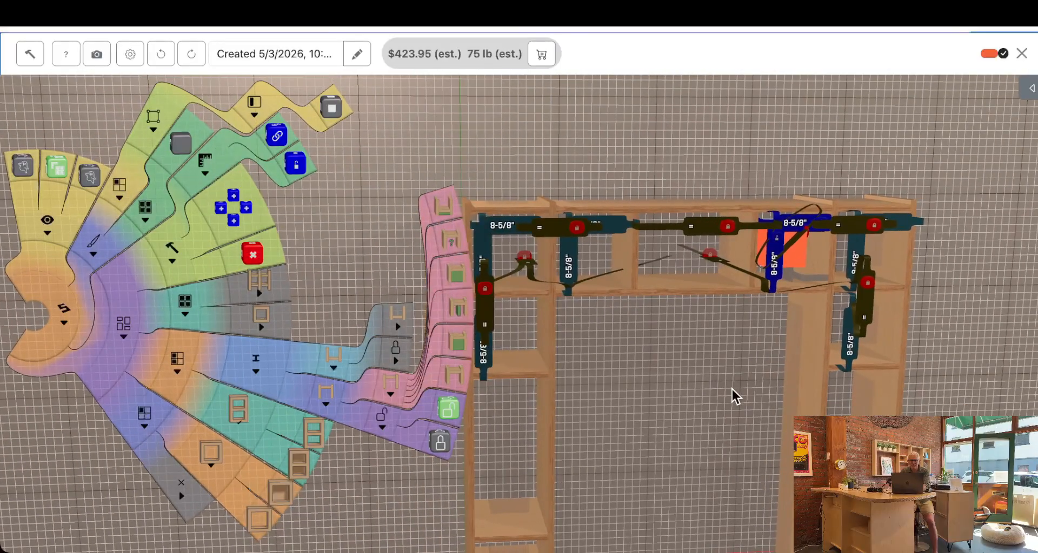
left_click(547, 352)
left_click_drag(553, 331, 800, 373)
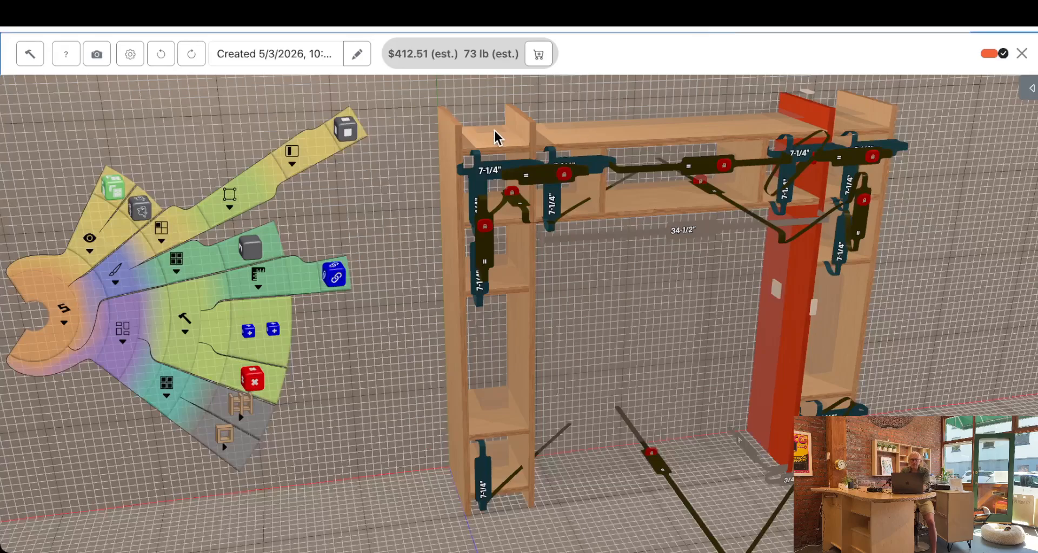
Select the open sections along the top of all three bays and add two vertical dividers to the centre one
left_click(486, 125)
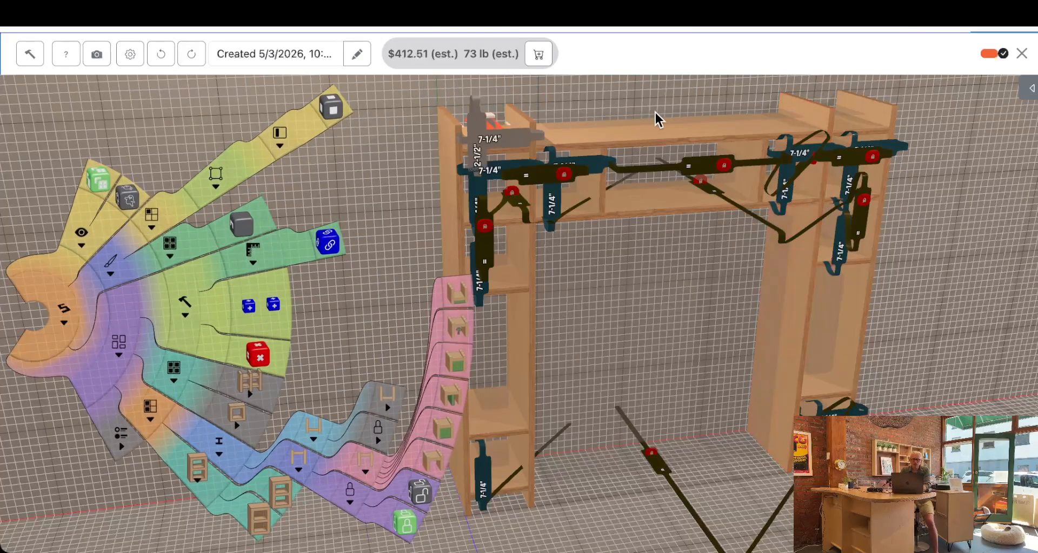
left_click(849, 112, "shift")
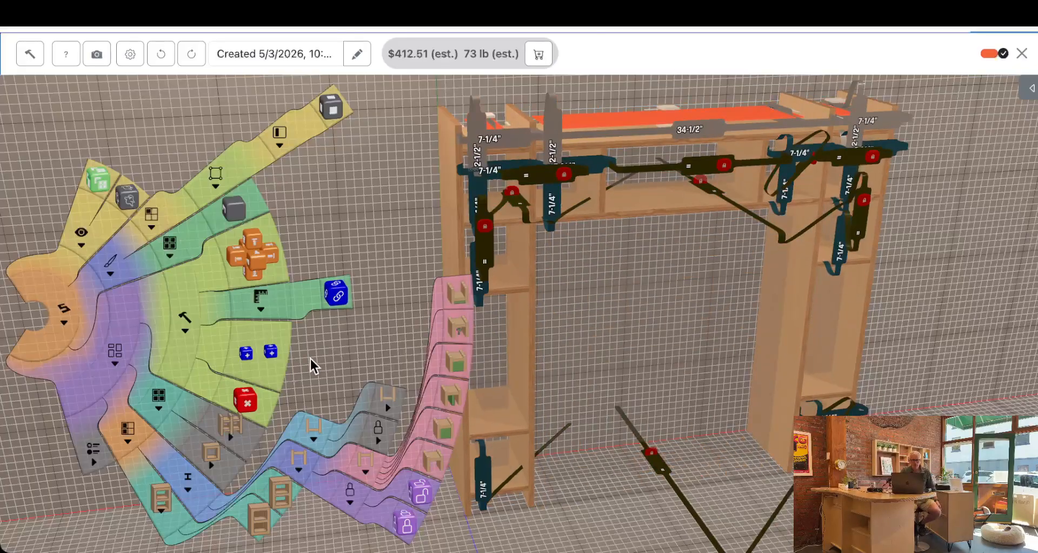
left_click(297, 460)
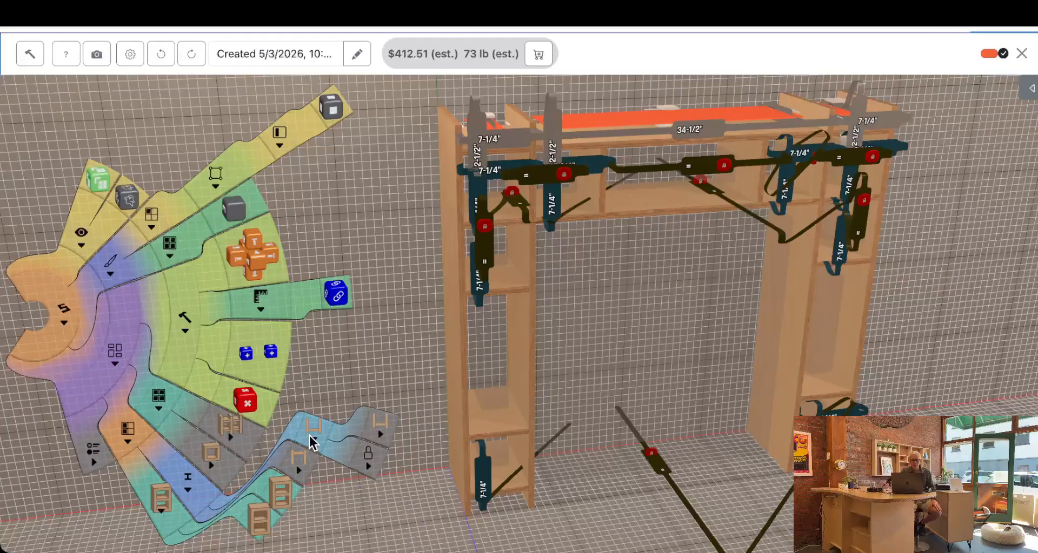
left_click(384, 427)
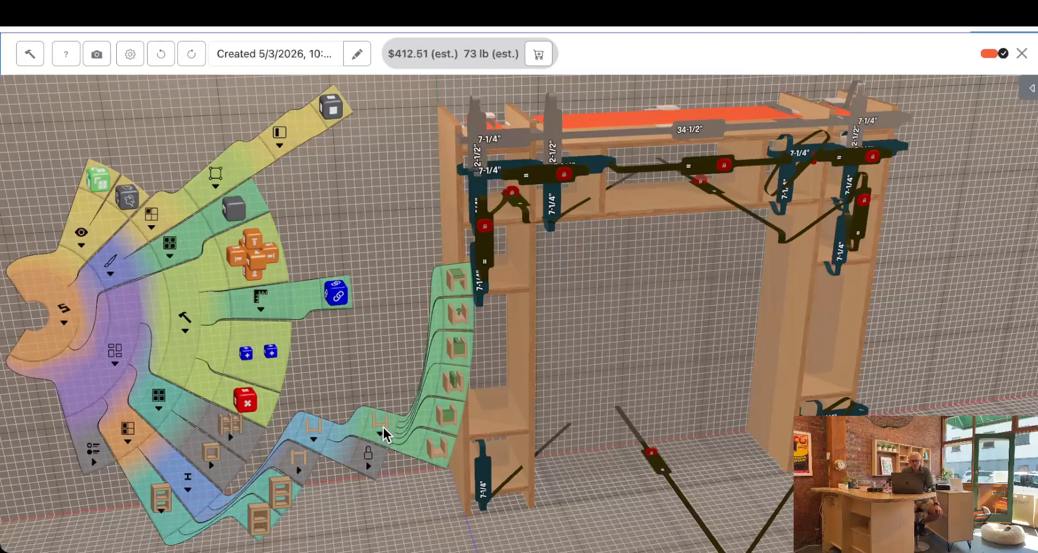
left_click(456, 385)
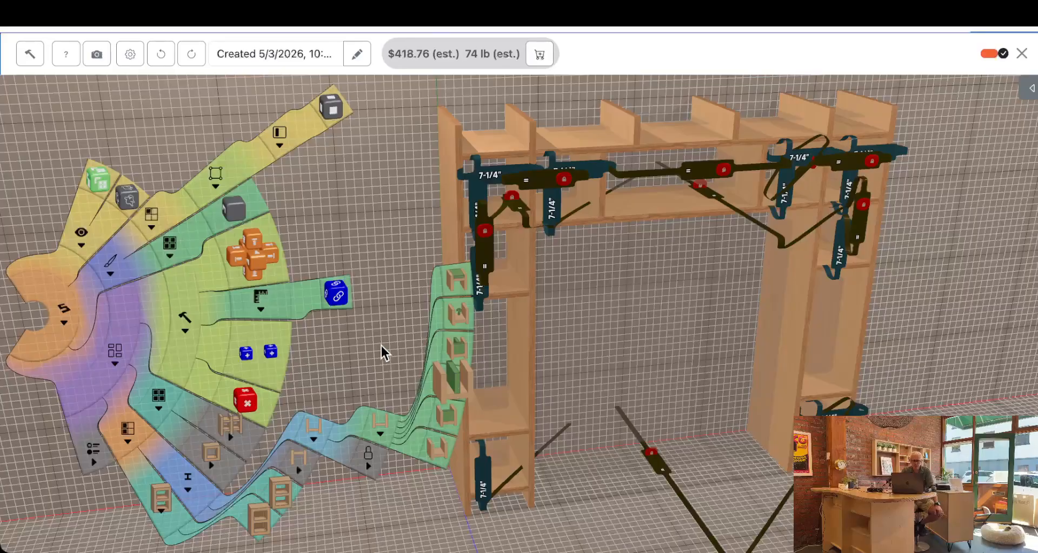
Enclose the open sections along the top of the unit with front panels and top panels
left_click(456, 350)
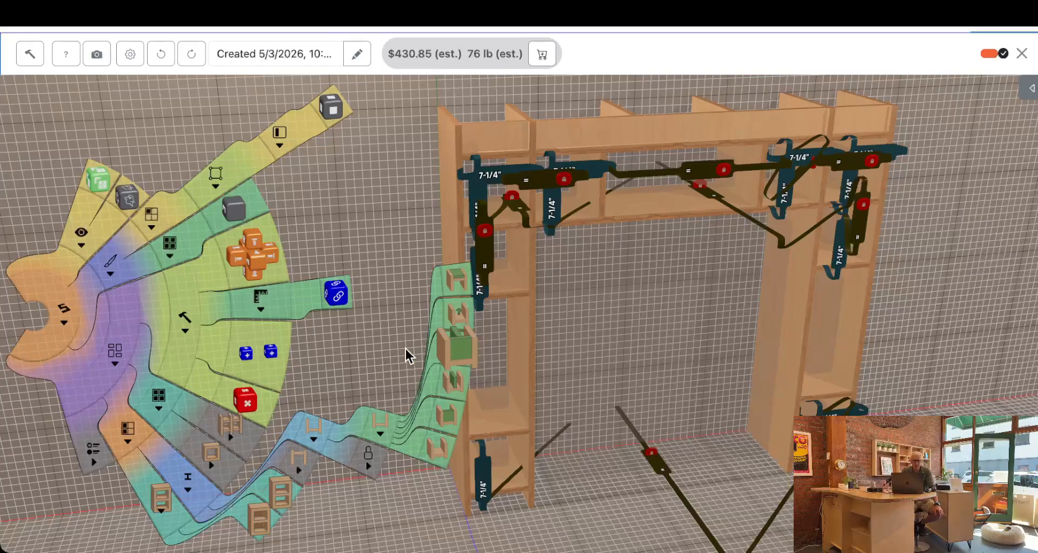
left_click(462, 287)
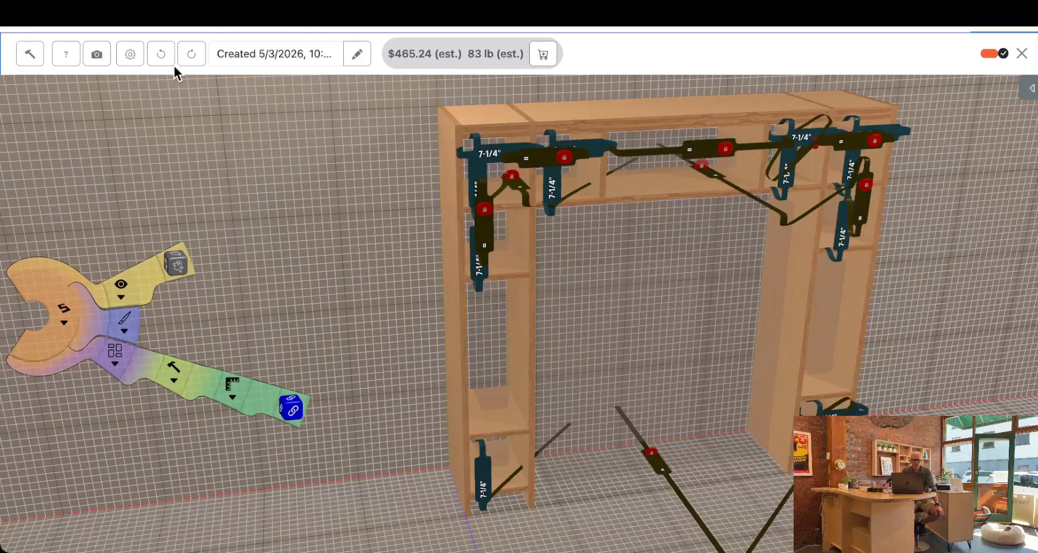
left_click_drag(330, 185, 298, 217)
left_click_drag(362, 231, 238, 251)
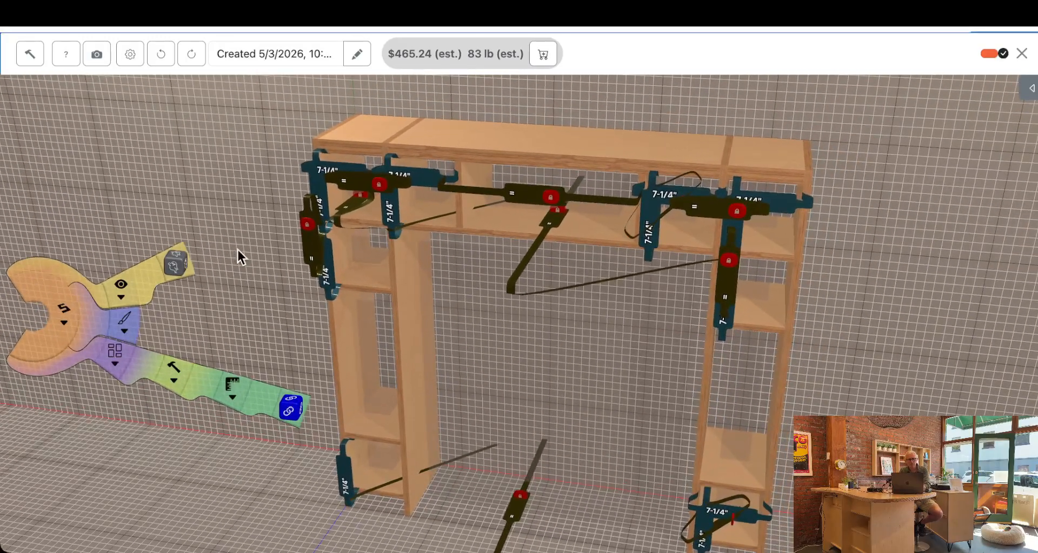
Play the assembly sequence through from the first parts to the complete unit, view it from the front, and return to the design
left_click(40, 56)
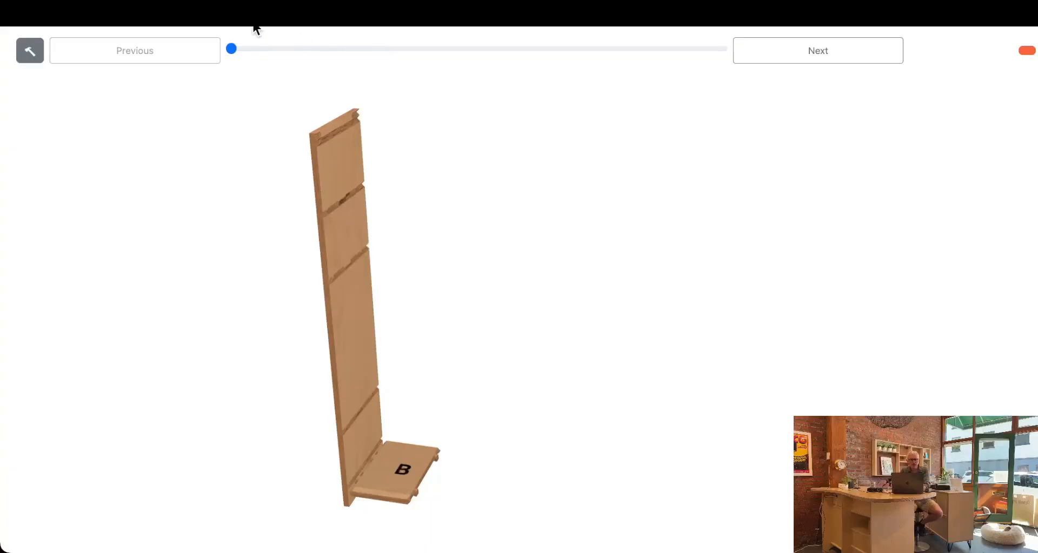
left_click_drag(234, 57, 771, 90)
left_click_drag(596, 386, 616, 365)
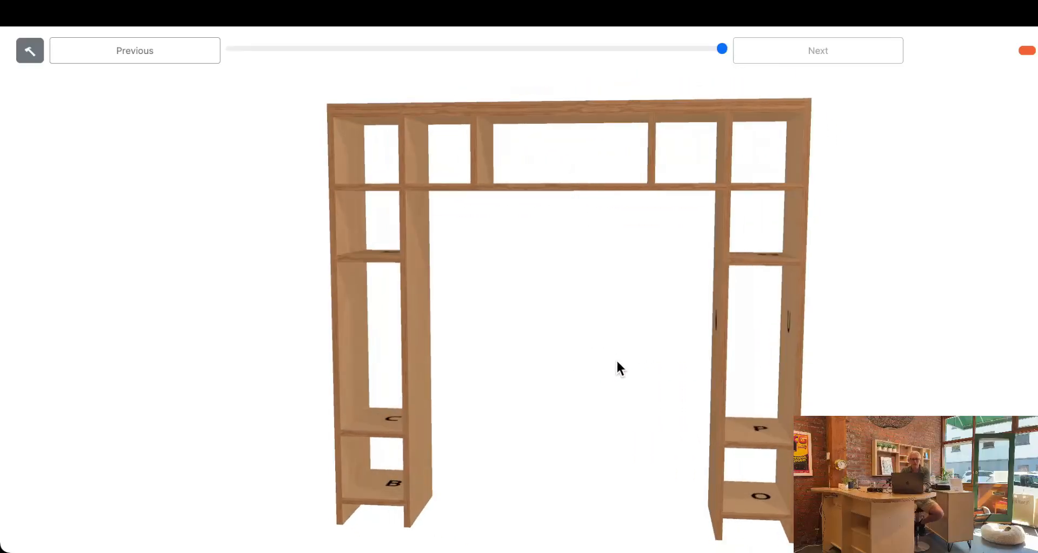
left_click(31, 52)
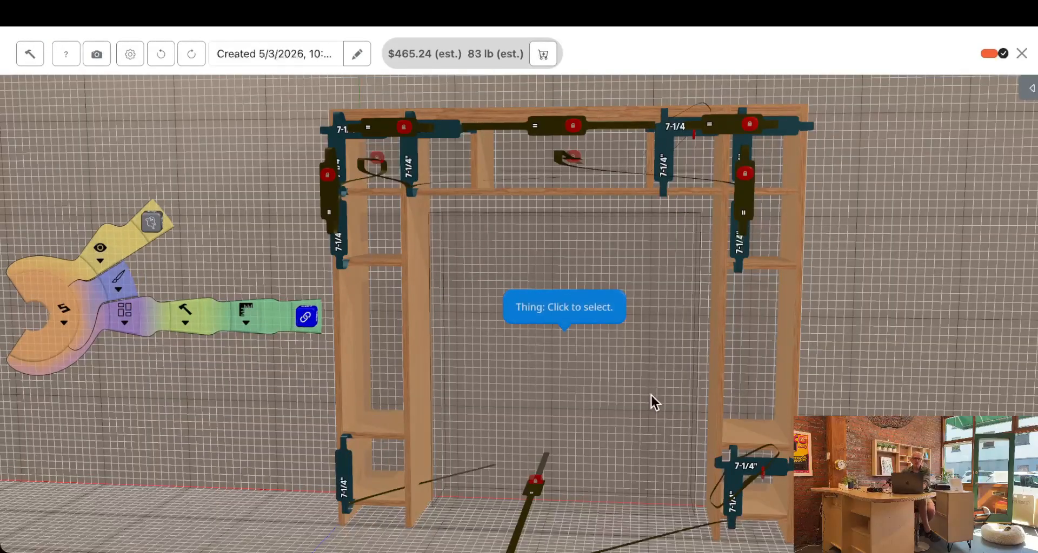
Select the centre bay's left upright and turn on the cutouts that form feet at the bottom of the side panels
left_click(419, 374)
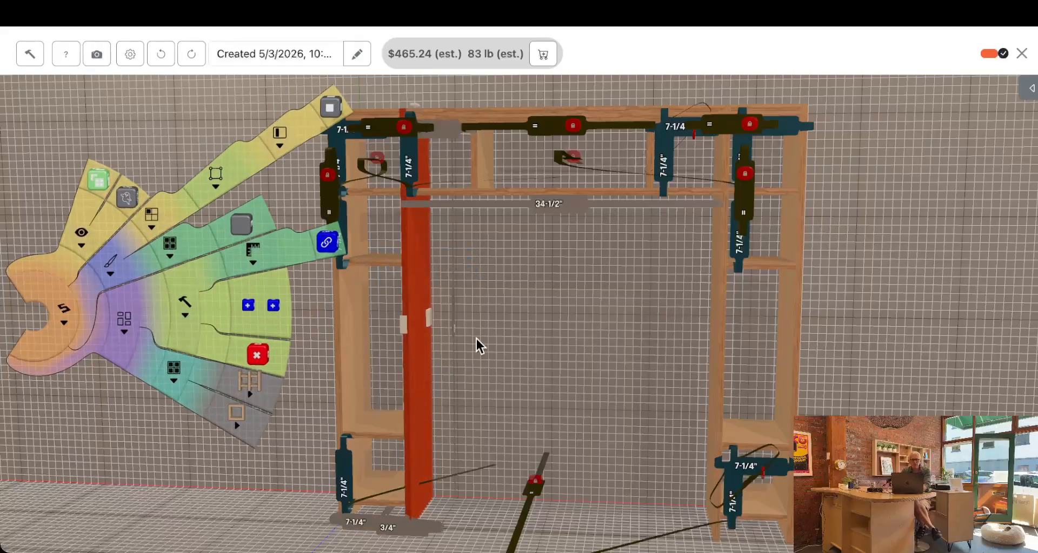
left_click_drag(559, 260, 560, 306)
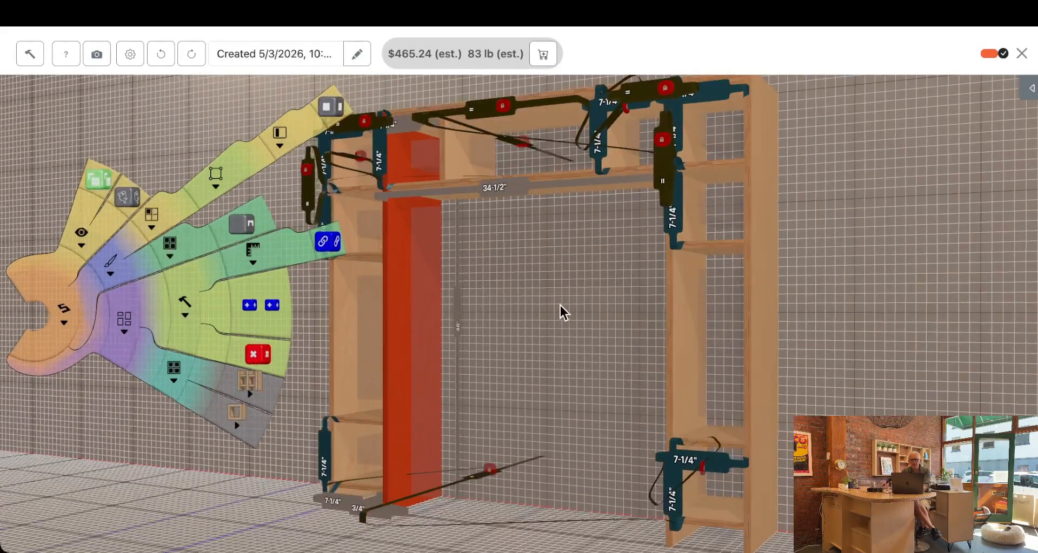
left_click(241, 220)
left_click_drag(650, 409, 713, 424)
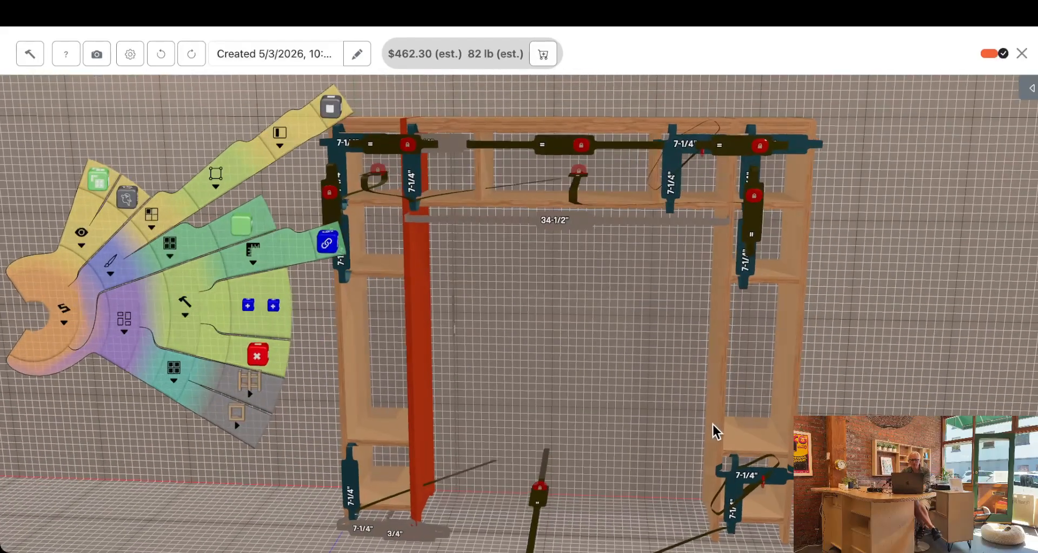
Raise the right bay's lower shelves, then set the gap beneath the bottom shelf to 2 inches and lock it
left_click(750, 439)
left_click_drag(760, 440, 747, 372)
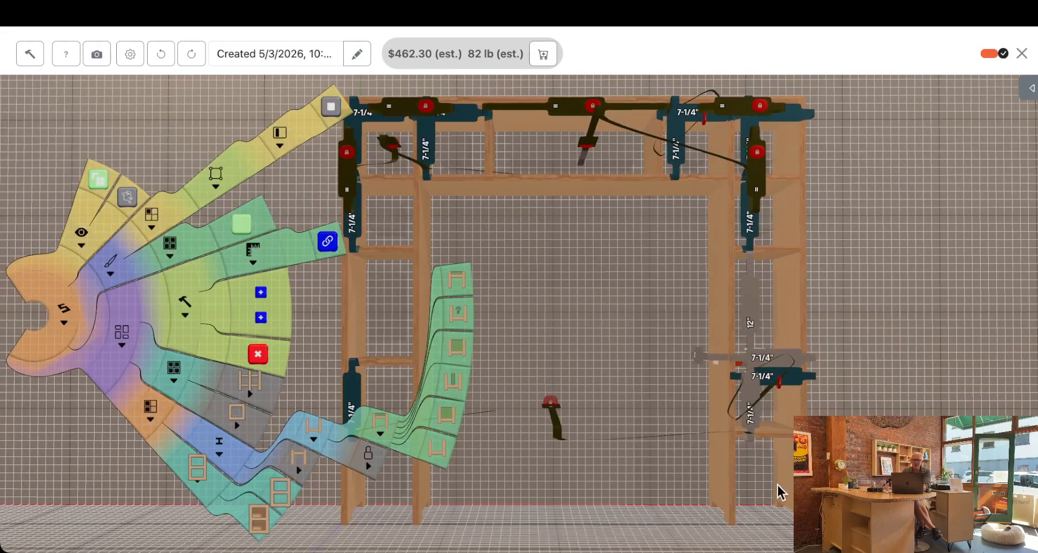
left_click(763, 493)
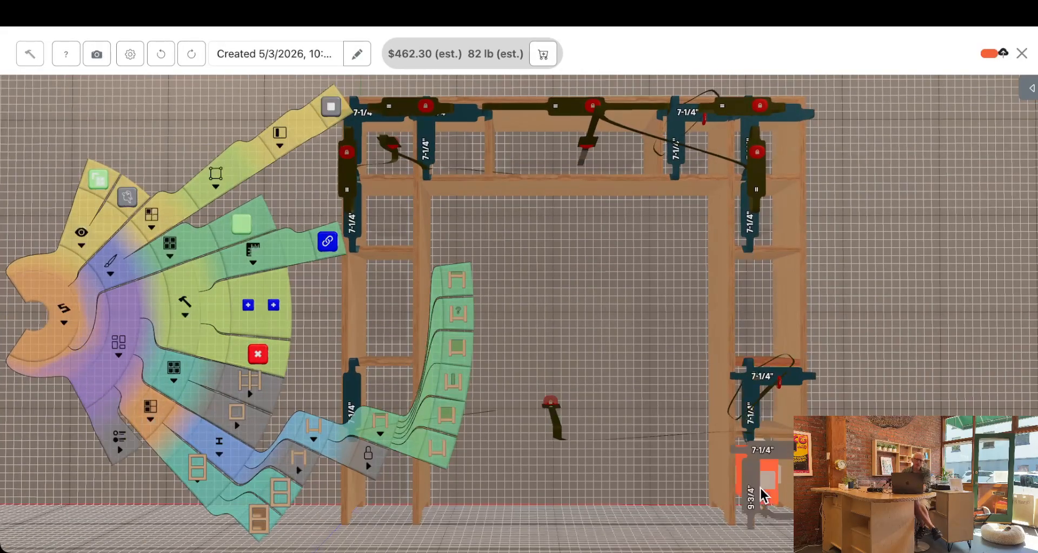
left_click(737, 498)
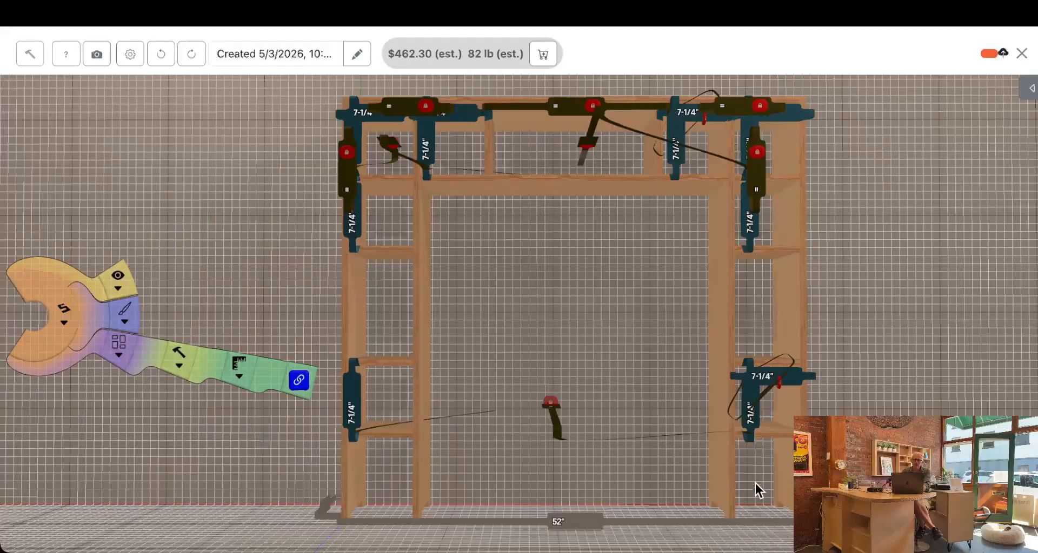
left_click(754, 482)
left_click(750, 491)
key("BackSpace")
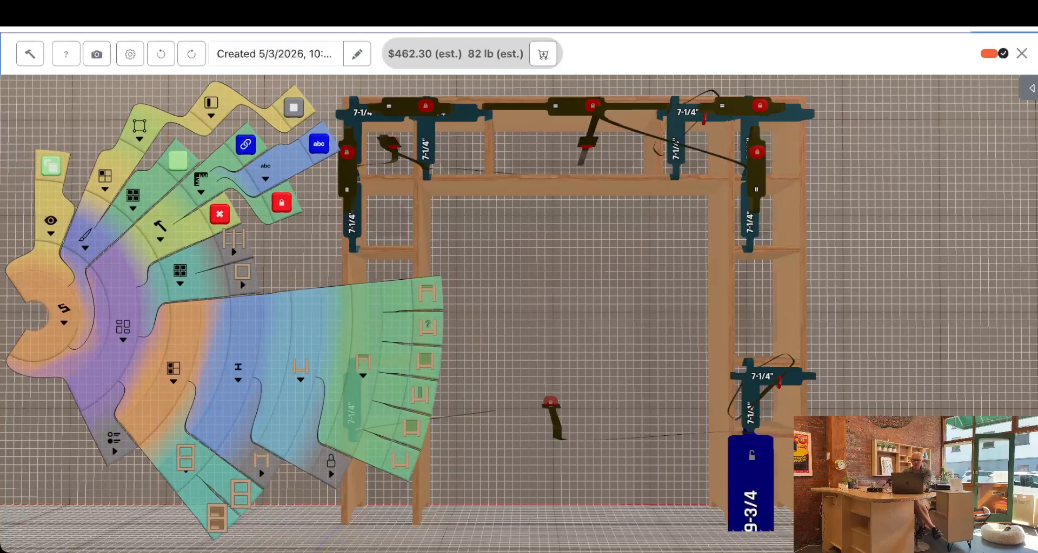
type("2")
key("Return")
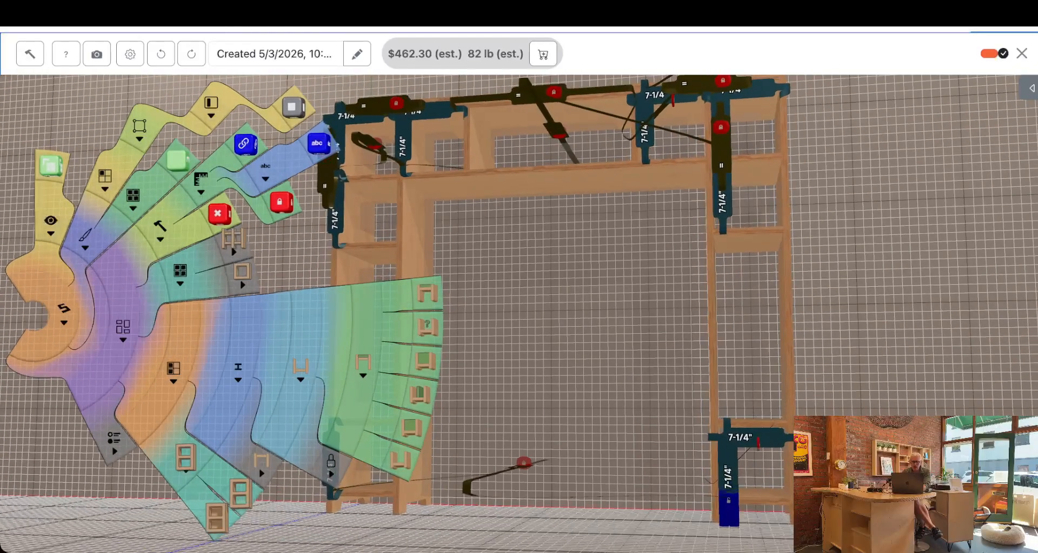
left_click(725, 499)
Move the centre bay's right upright inward to narrow the bay to 32 inches and enlarge the linked compartments to 8-1/2 inches
left_click_drag(811, 402, 843, 433)
mouse_move(712, 368)
left_mouse_down()
mouse_move(721, 371)
mouse_move(662, 373)
mouse_move(803, 371)
mouse_move(669, 362)
mouse_move(810, 360)
mouse_move(748, 355)
mouse_move(838, 362)
mouse_move(695, 363)
mouse_move(713, 362)
left_mouse_up()
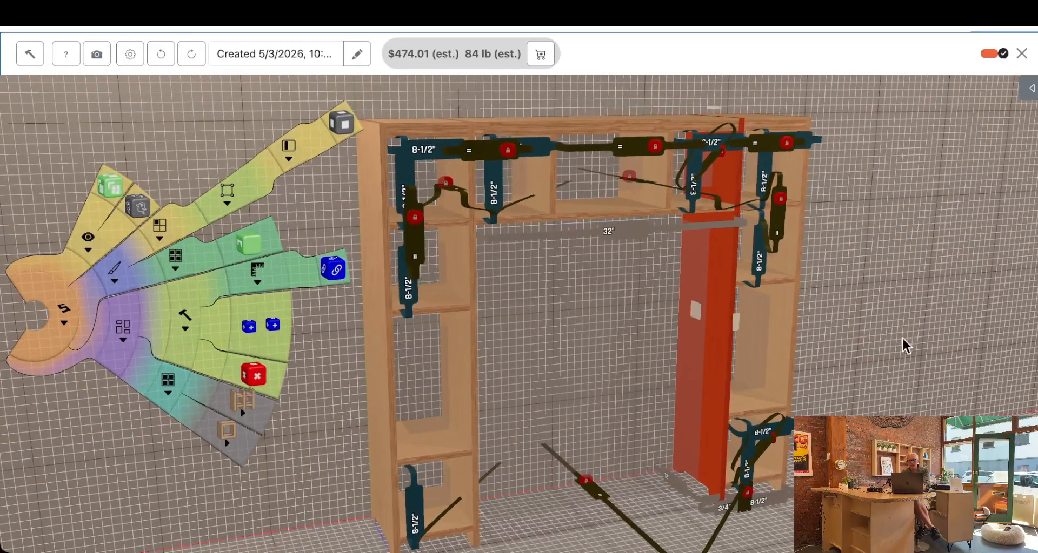
Open the assembly sequence, examine the joint between the first side panel and shelf B up close, and step through the first parts
left_click(31, 56)
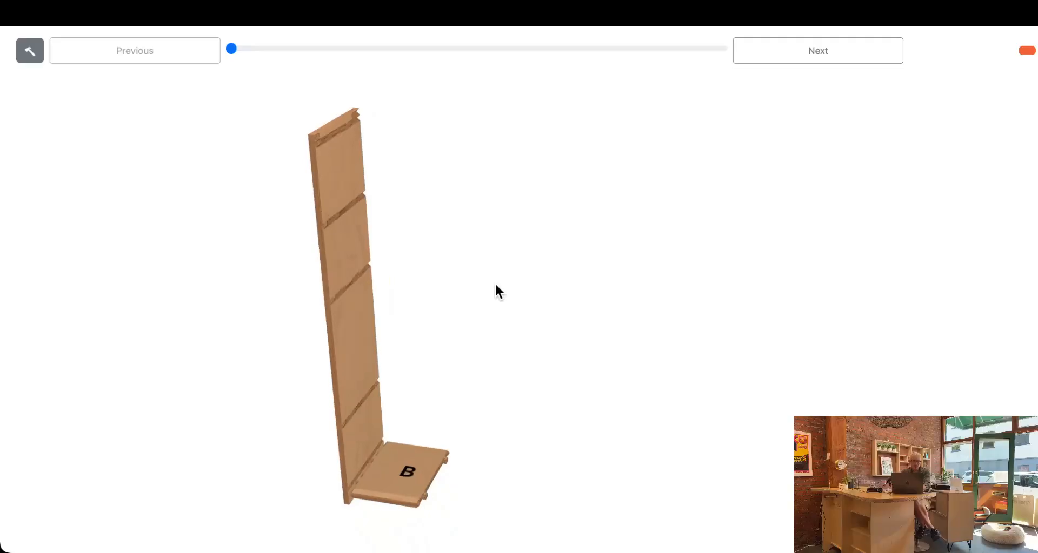
right_click_drag(474, 338, 593, 186)
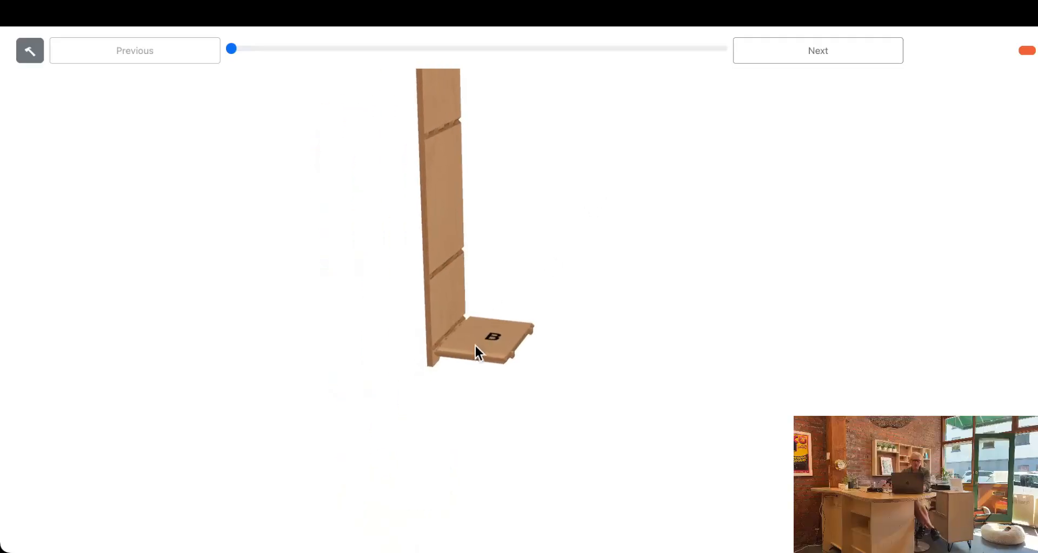
scroll(475, 345, "up", 10)
right_click_drag(479, 266, 554, 225)
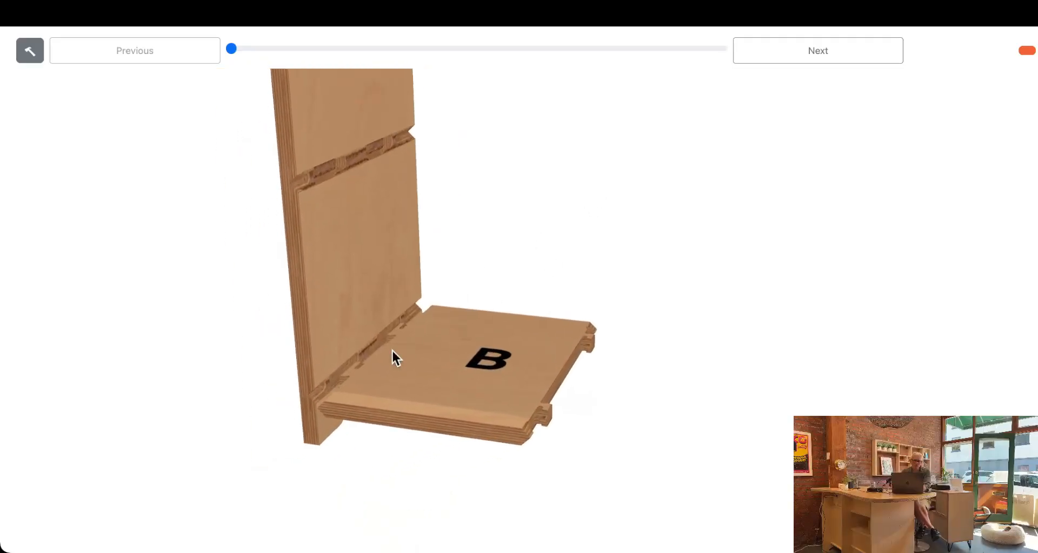
scroll(393, 351, "up", 5)
left_click_drag(528, 147, 463, 178)
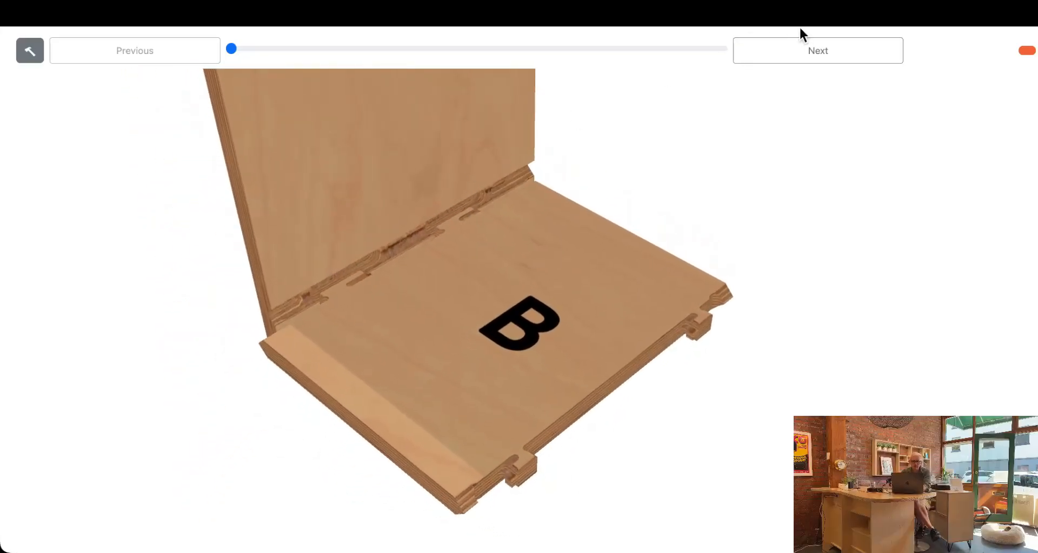
left_click(806, 50)
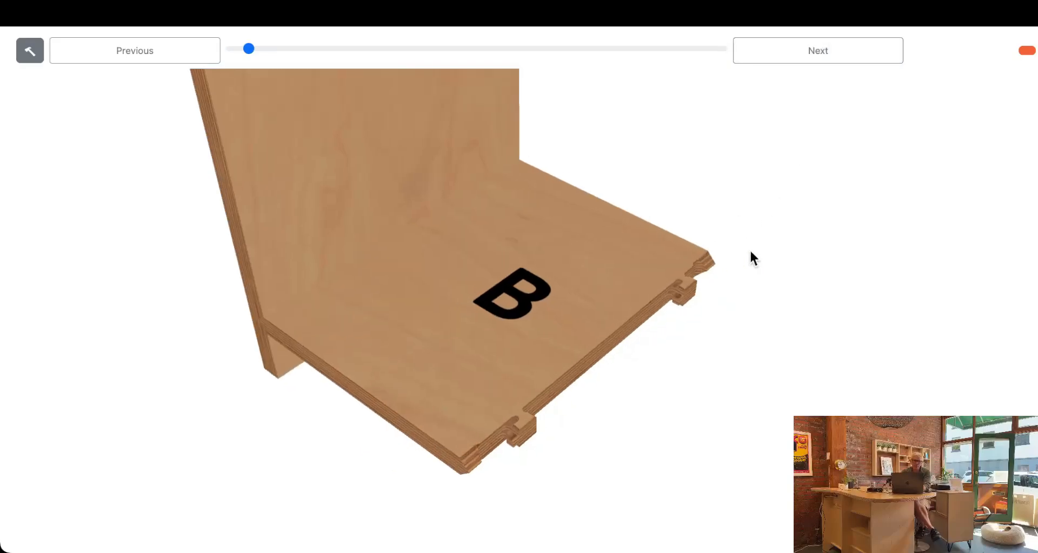
left_click(788, 51)
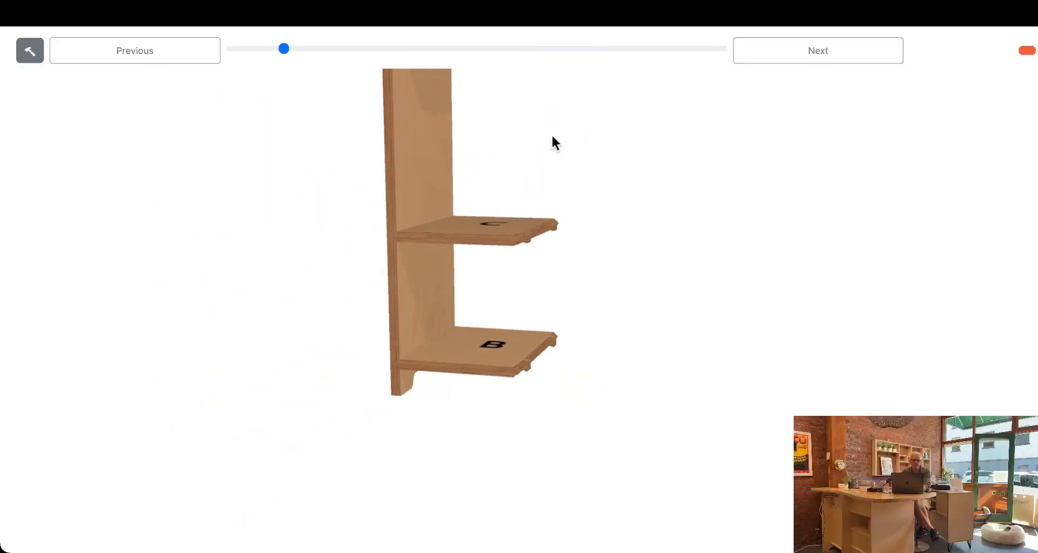
Review the top section's assembly from below, run the sequence through to the complete unit, and return to the design
left_click_drag(282, 53, 485, 52)
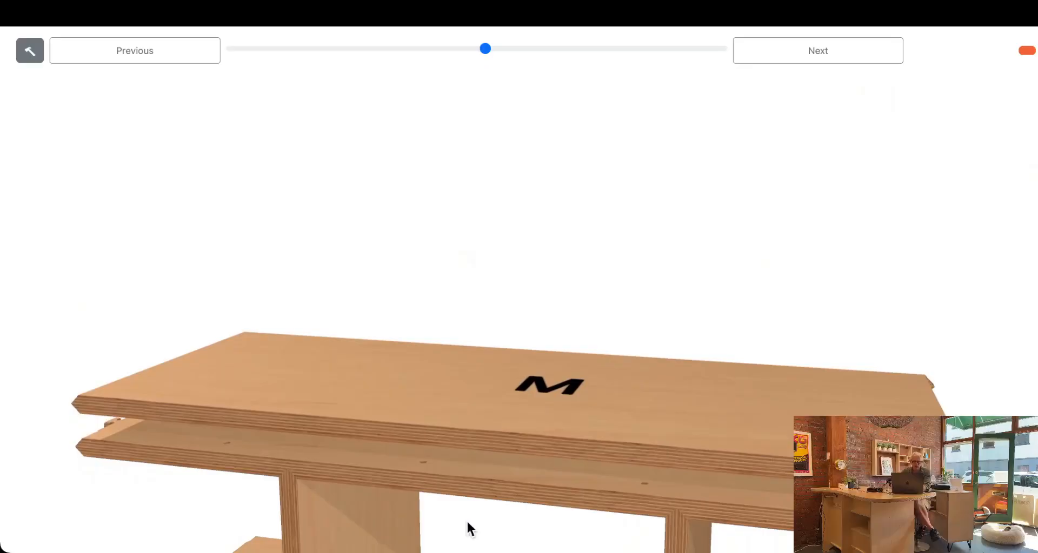
left_click_drag(467, 522, 543, 483)
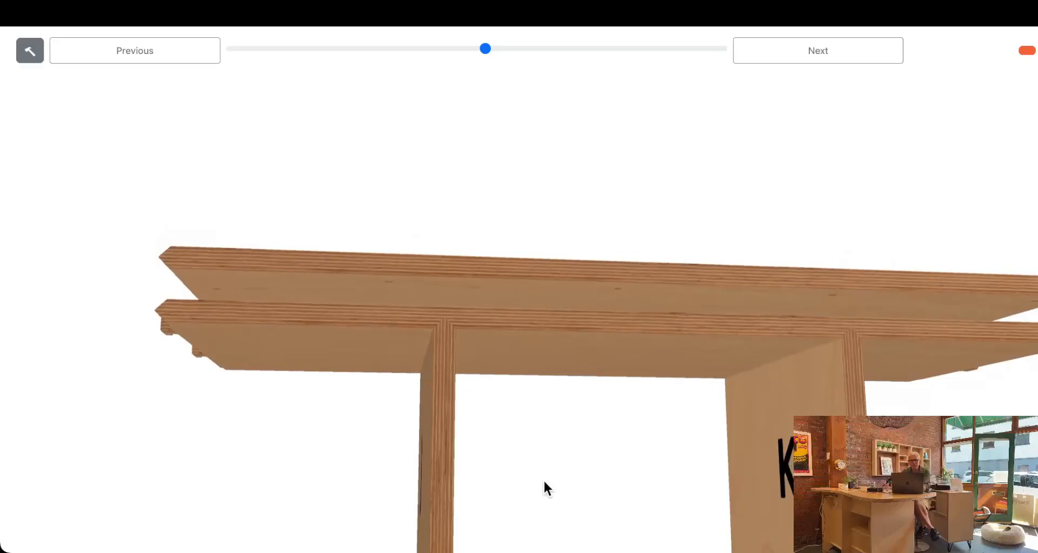
left_click(774, 65)
left_click_drag(494, 49, 754, 46)
left_click_drag(655, 168, 450, 234)
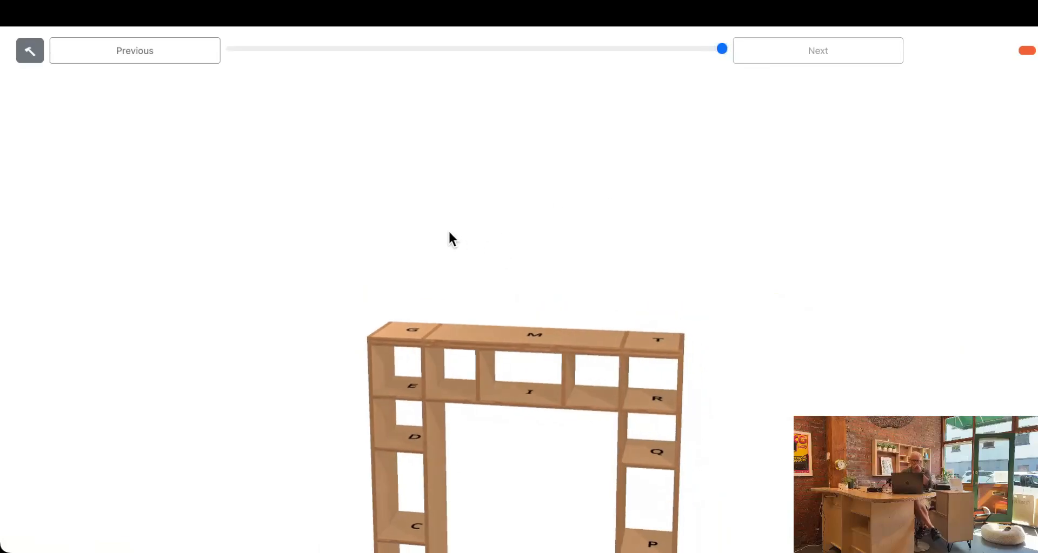
left_click(30, 54)
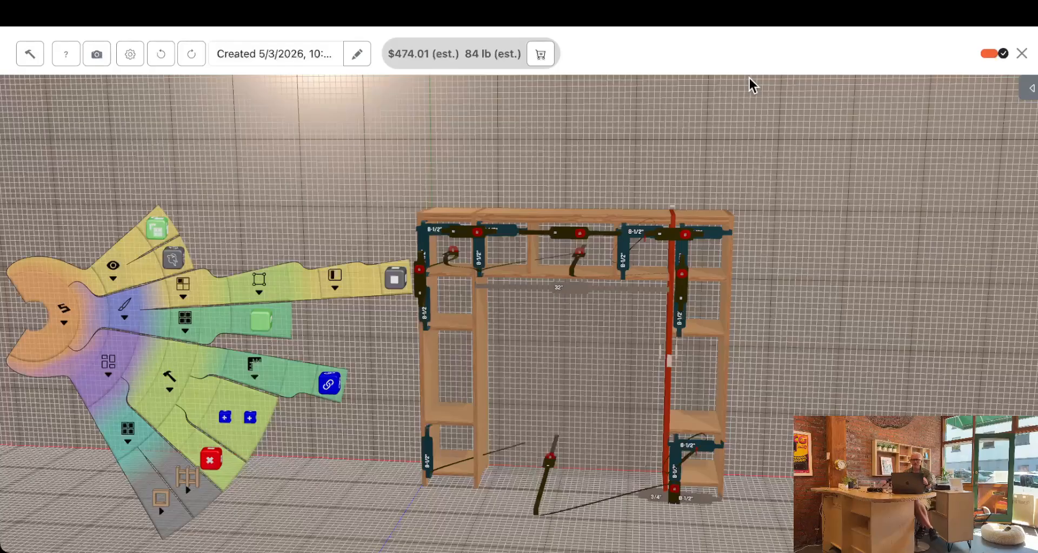
Add back panels to the top compartments of the right and left bays
left_click(703, 258)
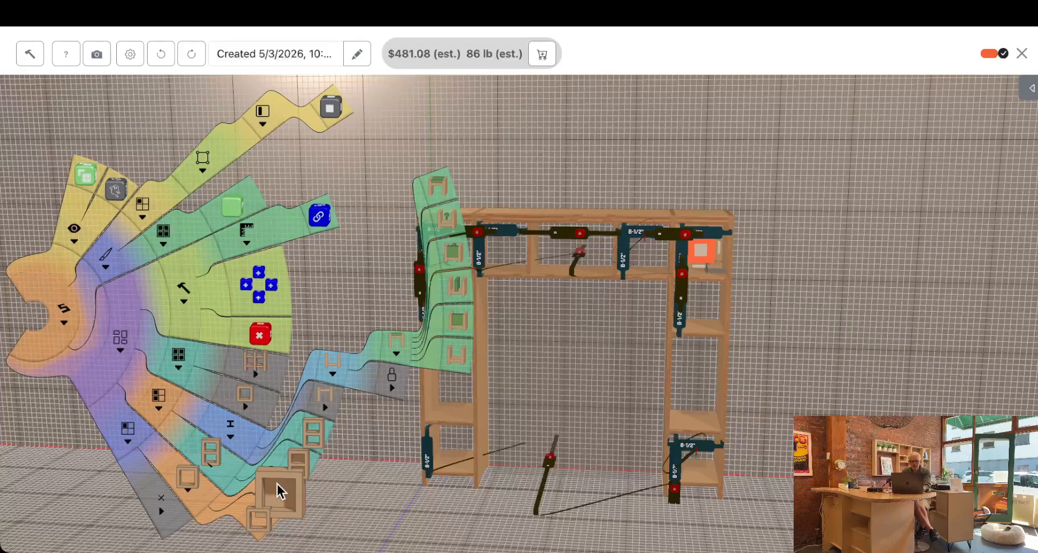
left_click(830, 293)
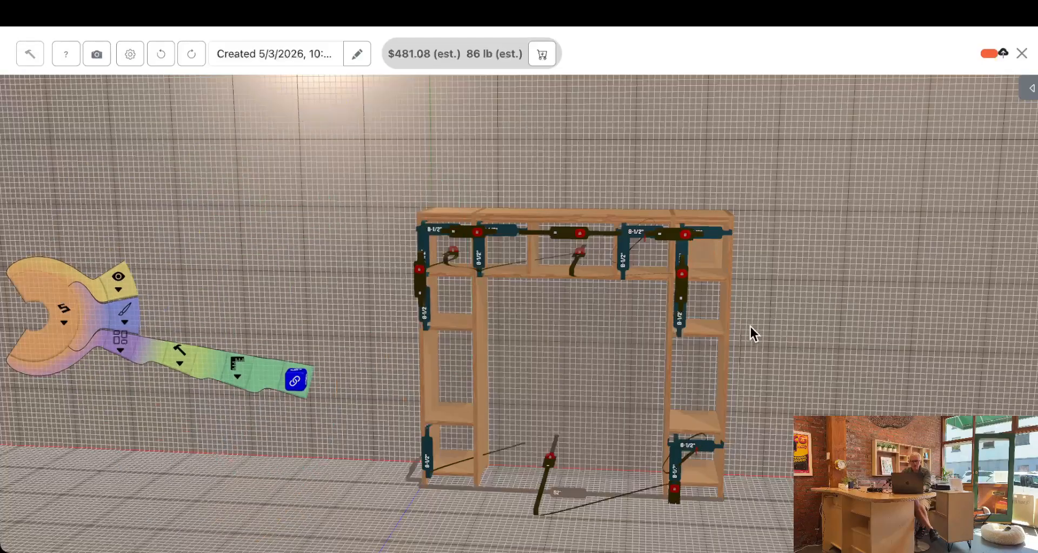
left_click(465, 247)
left_click(279, 493)
left_click(852, 361)
mouse_move(852, 361)
left_mouse_down()
mouse_move(848, 336)
mouse_move(856, 344)
left_mouse_up()
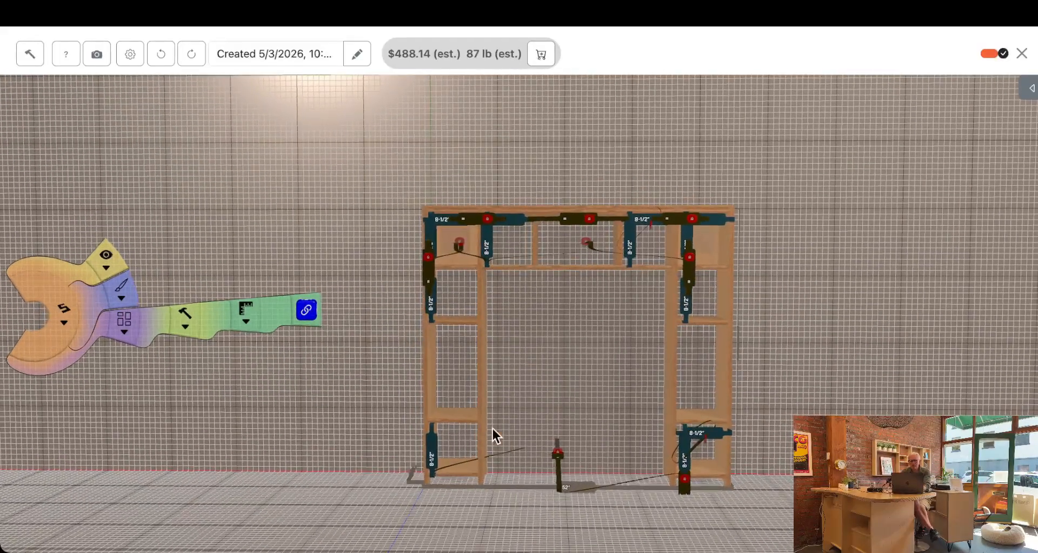
Select the tall middle compartments of both side bays together and add back panels to them
left_click(464, 371)
left_click(701, 374)
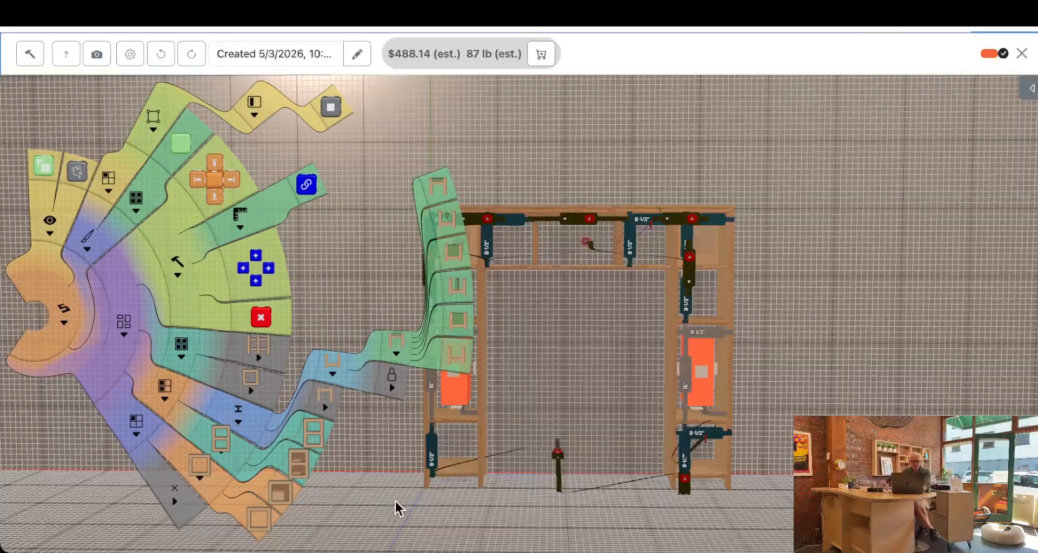
left_click(274, 493)
left_click(871, 344)
left_click_drag(864, 346, 838, 344)
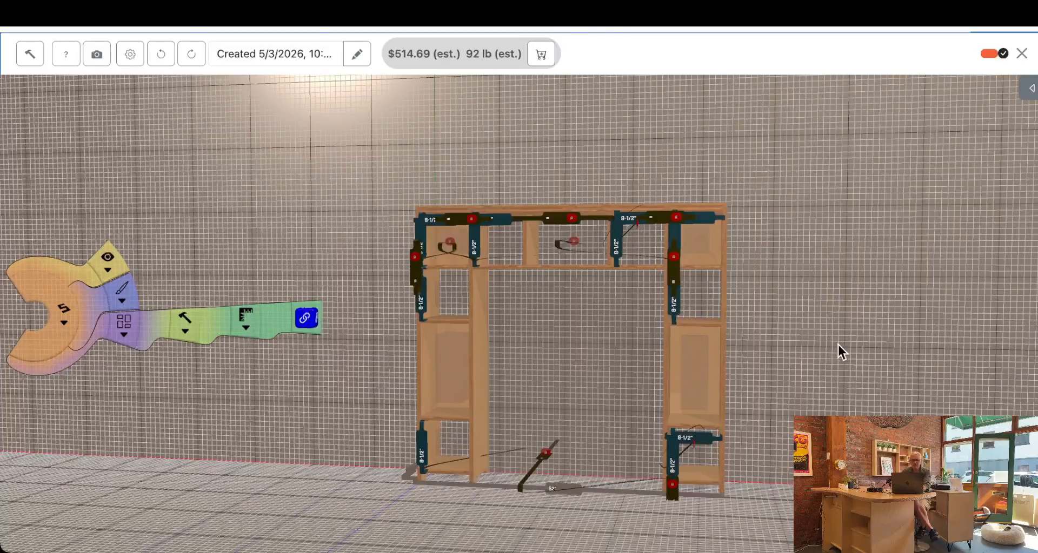
Step through the assembly sequence of the left bay with its back panels B and G, and return to the design
left_click(27, 53)
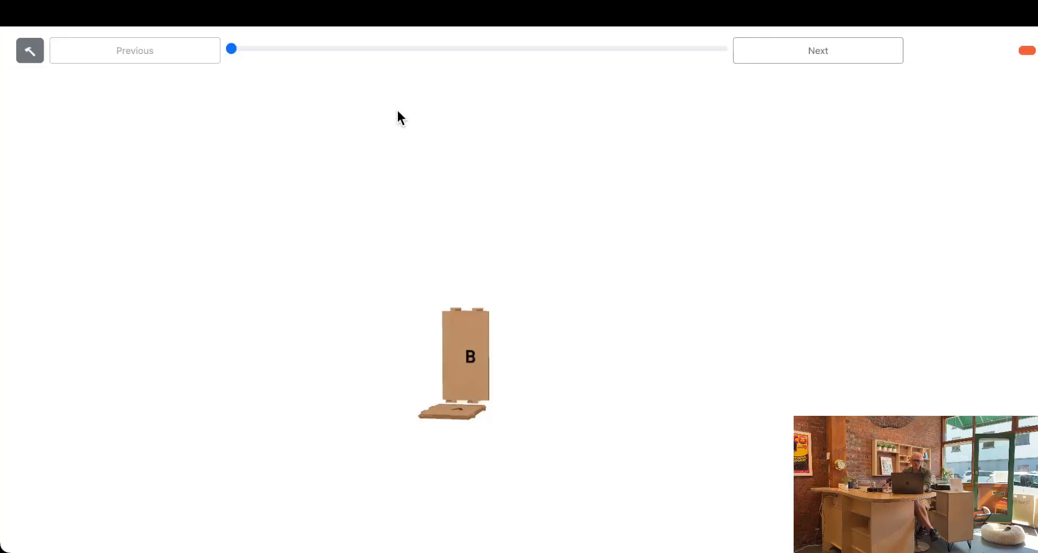
left_click(771, 58)
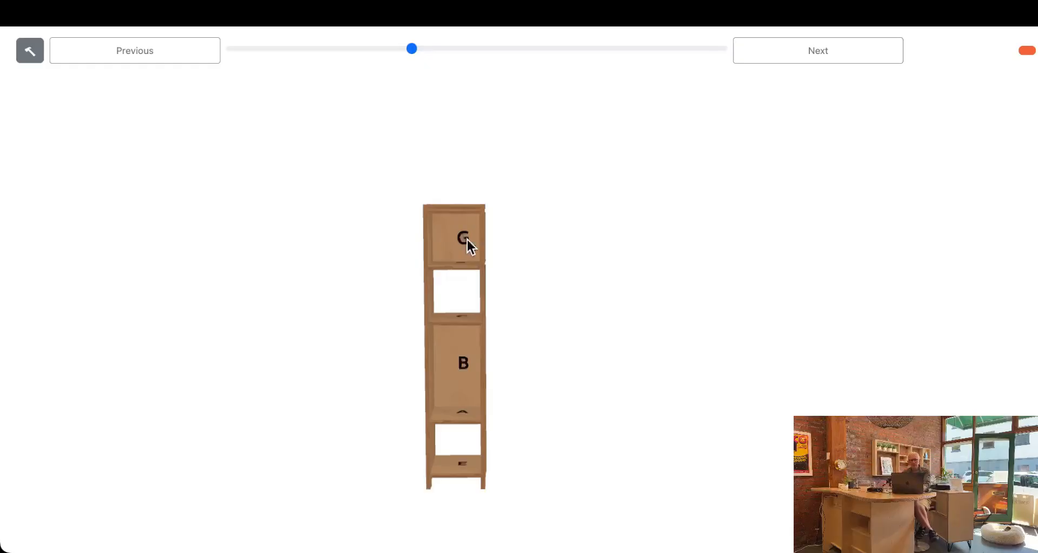
left_click(32, 57)
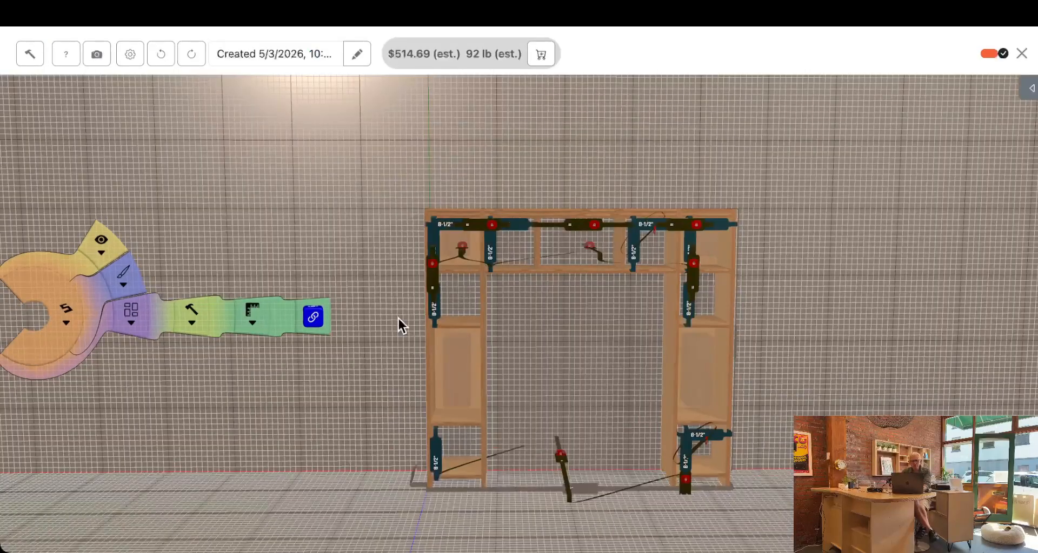
Set the overall width of the unit to 70 inches
left_click_drag(380, 313, 495, 331)
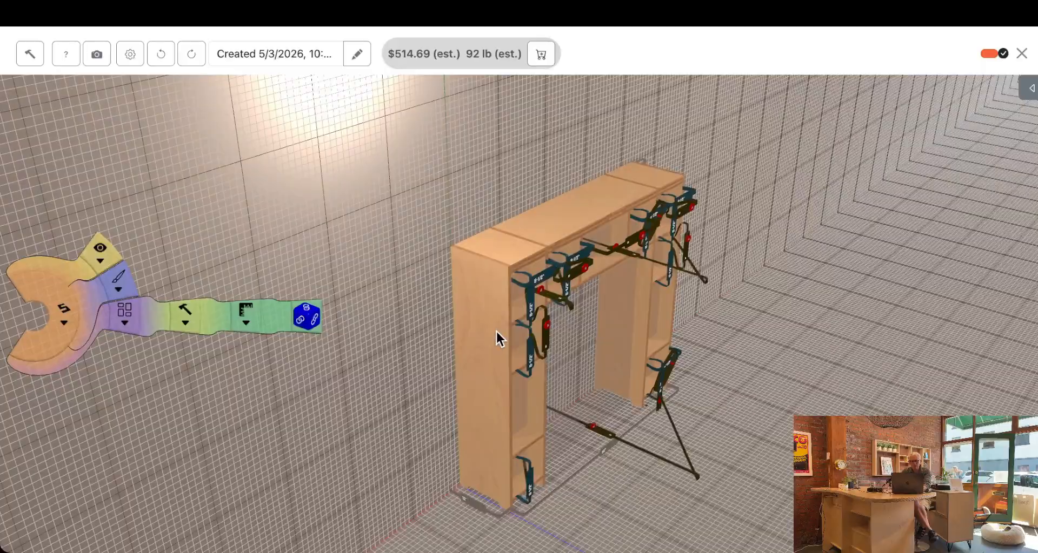
left_click_drag(485, 540, 542, 412)
left_click(543, 400)
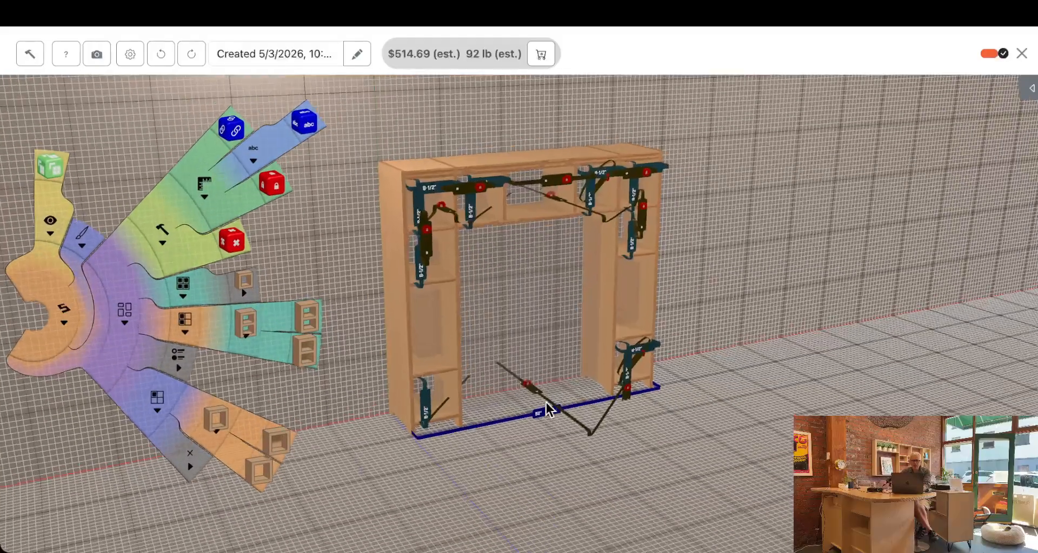
scroll(544, 406, "up", 5)
scroll(546, 442, "down", 5)
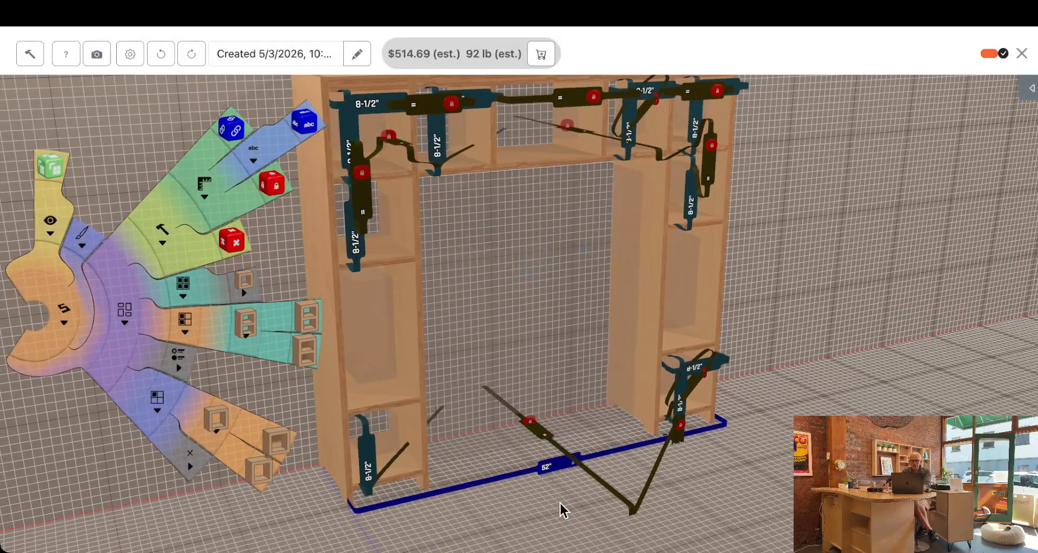
double_click(559, 468)
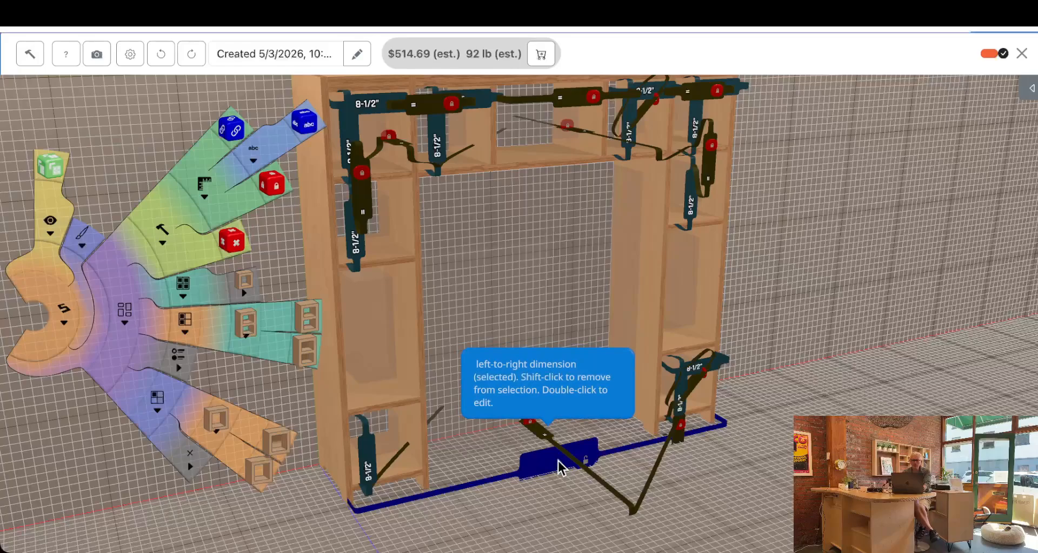
type("70")
key("Return")
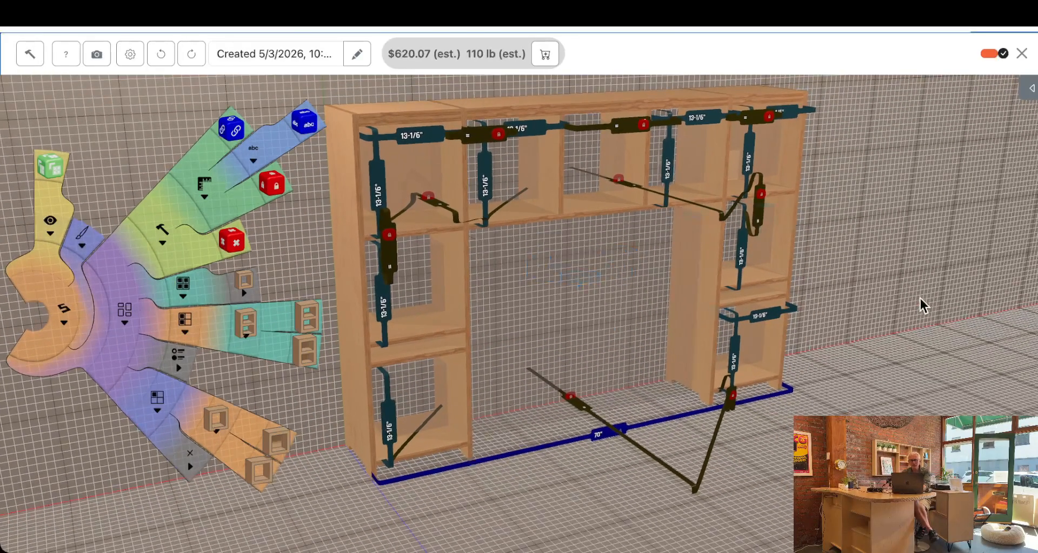
Set the height of the top row's middle compartment to 6 inches, resizing all the matching square compartments with it
left_click_drag(920, 298, 889, 301)
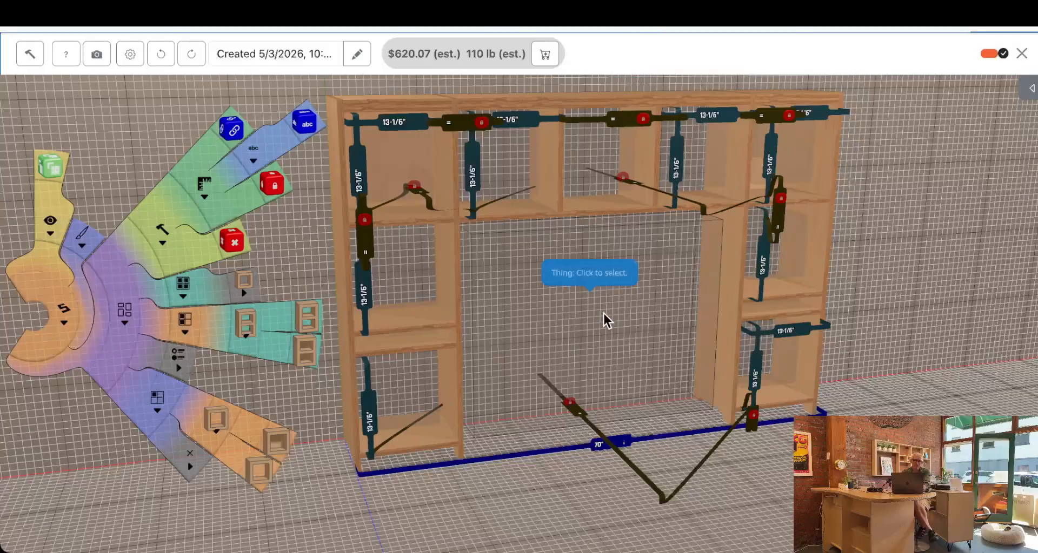
left_click(479, 182)
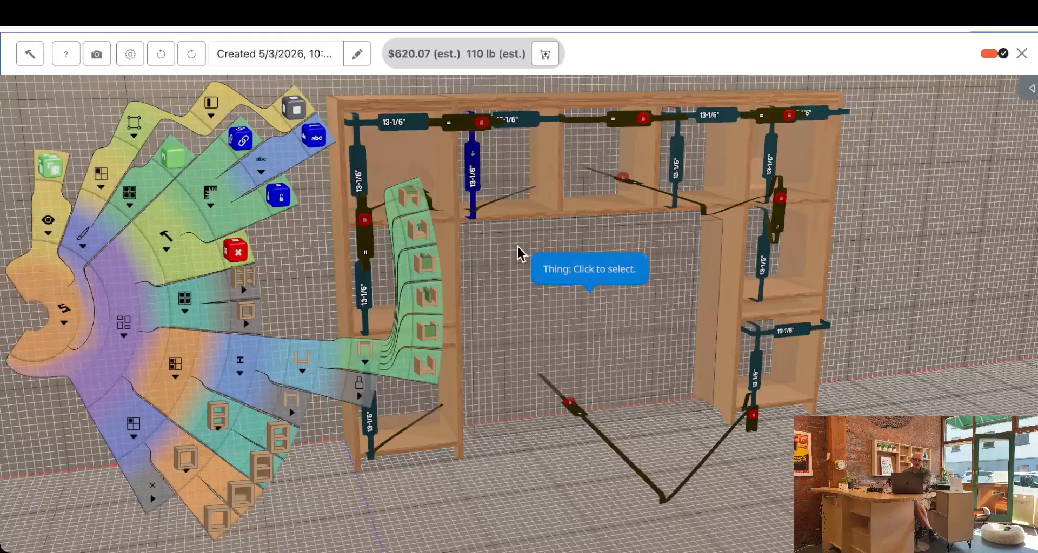
left_click(473, 185)
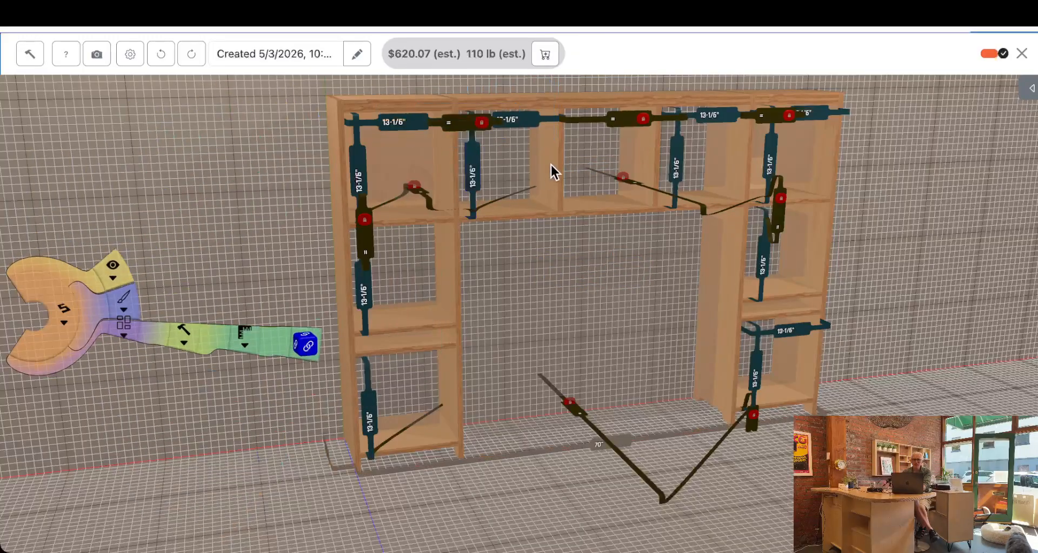
left_click(587, 192)
left_click(582, 157)
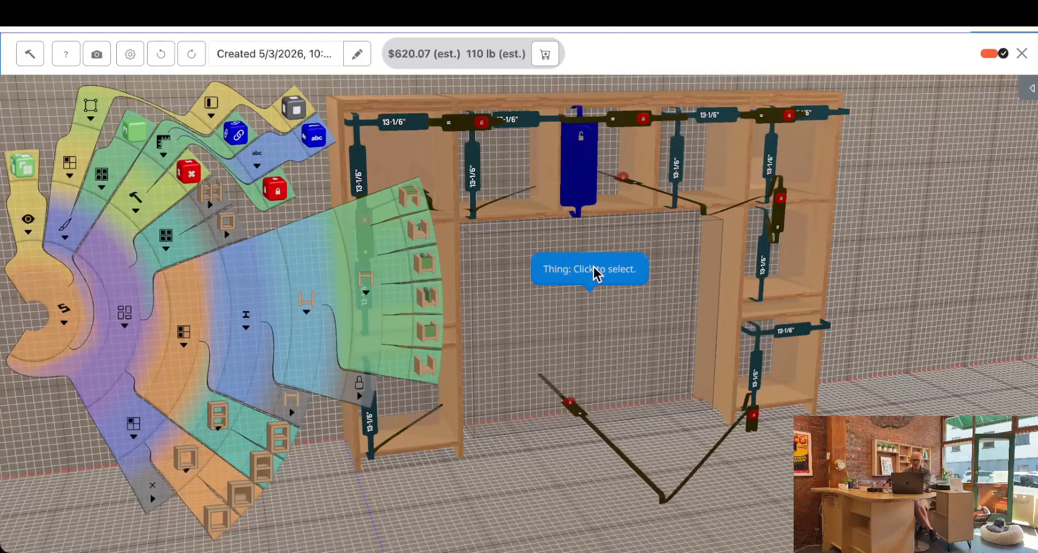
type("6")
key("Return")
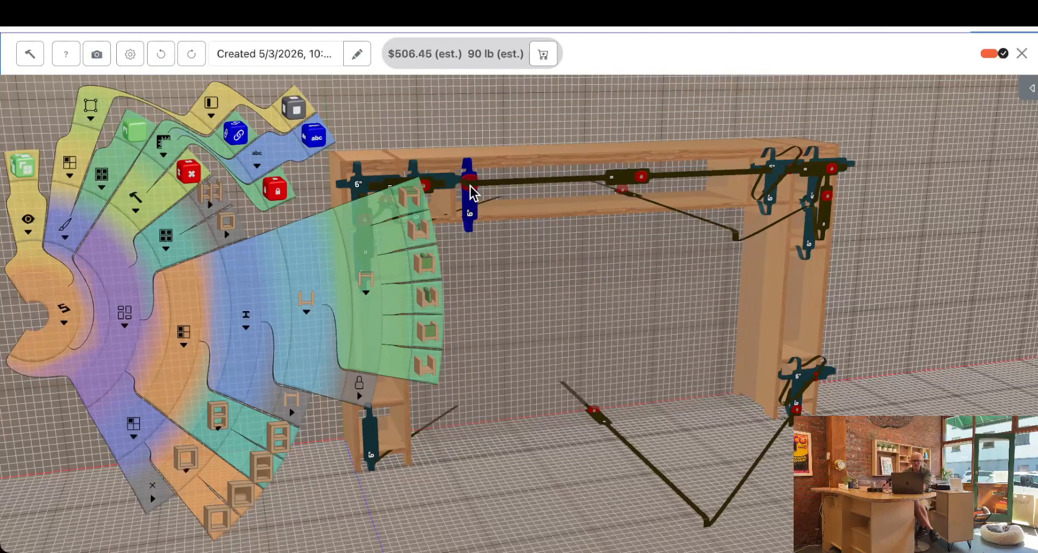
left_click(467, 185)
left_click_drag(543, 281, 533, 288)
left_click_drag(520, 465, 566, 494)
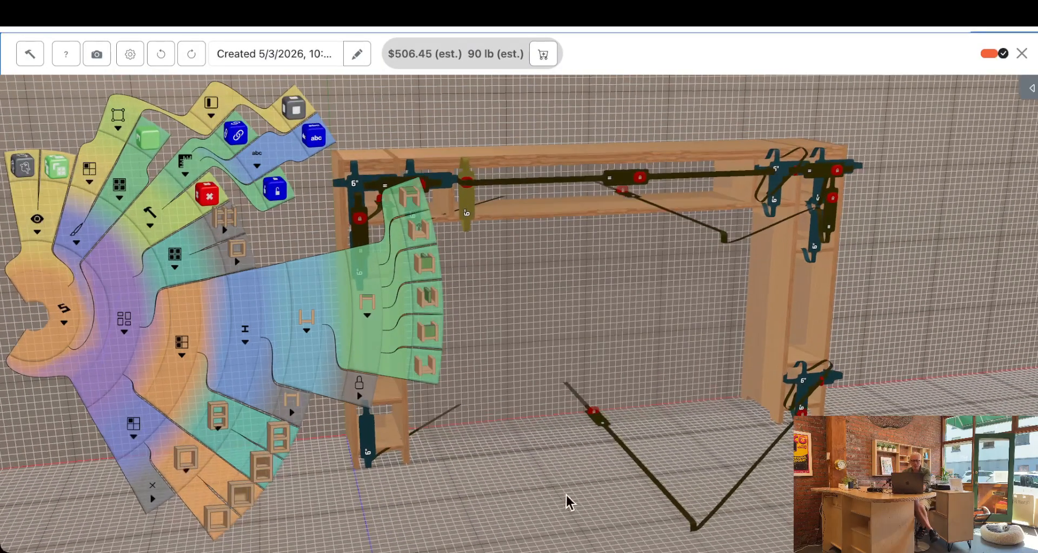
Set the overall width of the unit to 48 inches
left_click(550, 524)
left_click(617, 445)
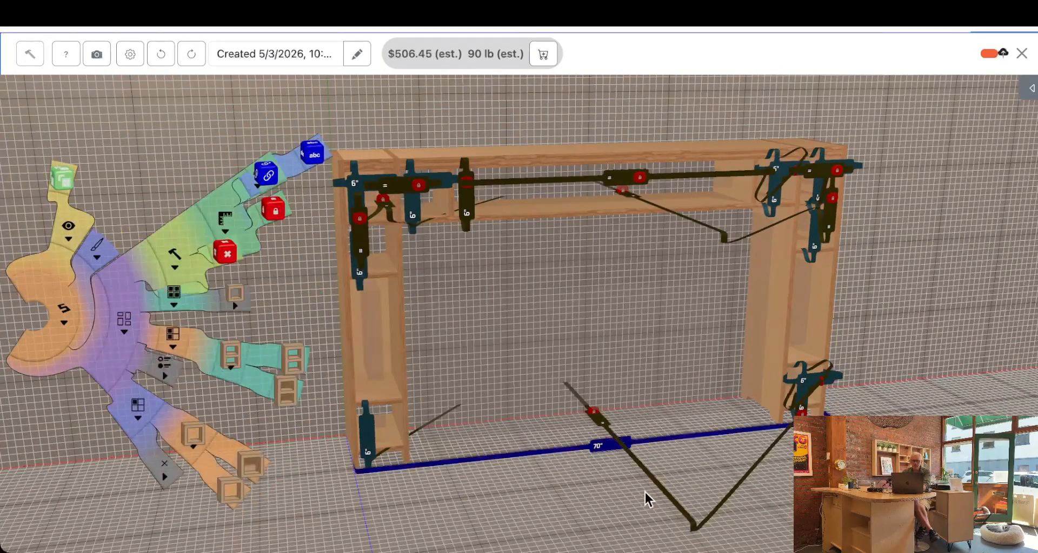
key("BackSpace")
key("BackSpace")
key("BackSpace")
type("48")
key("Return")
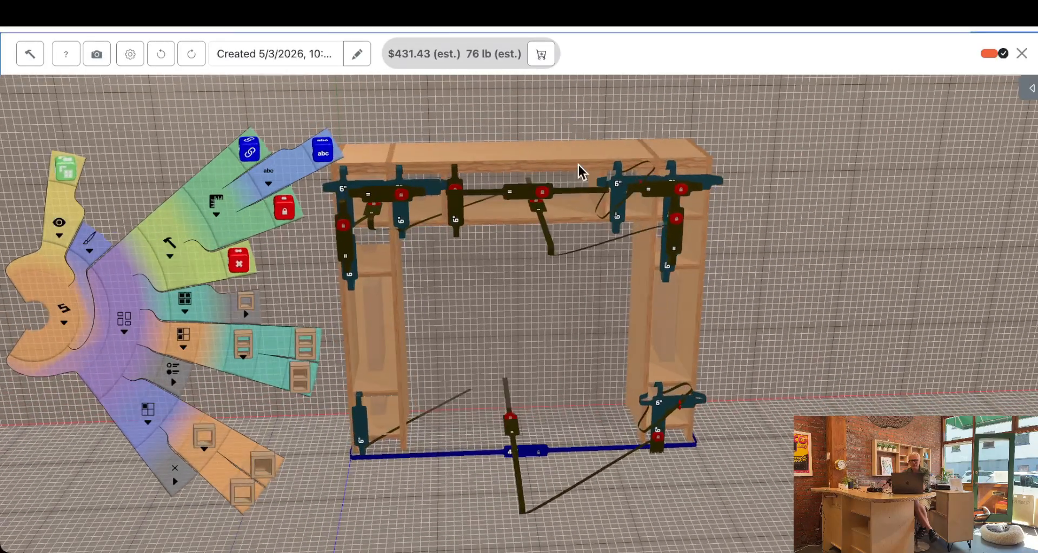
Set the overall height of the unit to 30 inches, using the outer right side panel's height dimension
mouse_move(598, 154)
left_mouse_down()
mouse_move(598, 111)
mouse_move(590, 181)
mouse_move(598, 147)
left_mouse_up()
left_click_drag(699, 244, 614, 246)
left_click(682, 387)
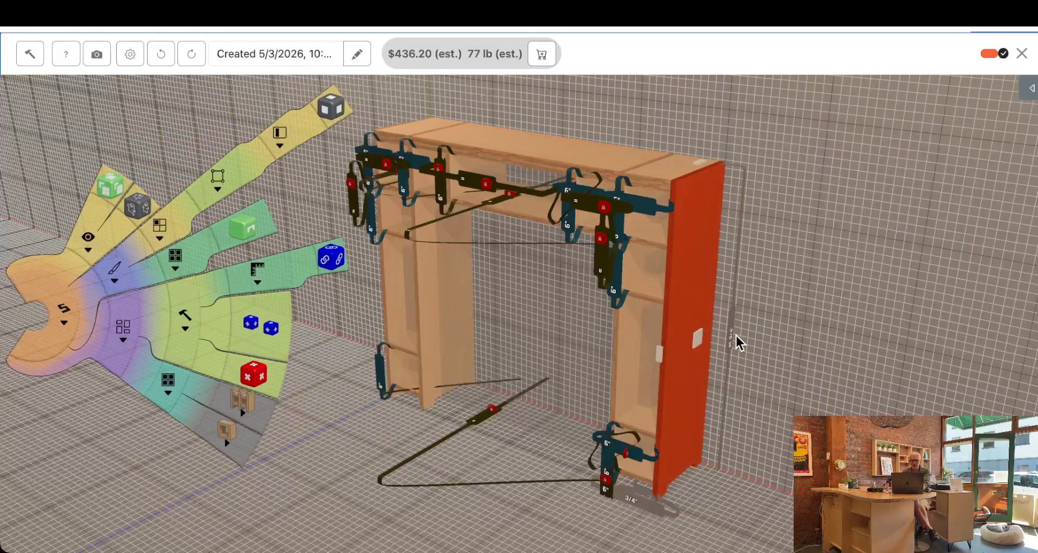
left_click(730, 335)
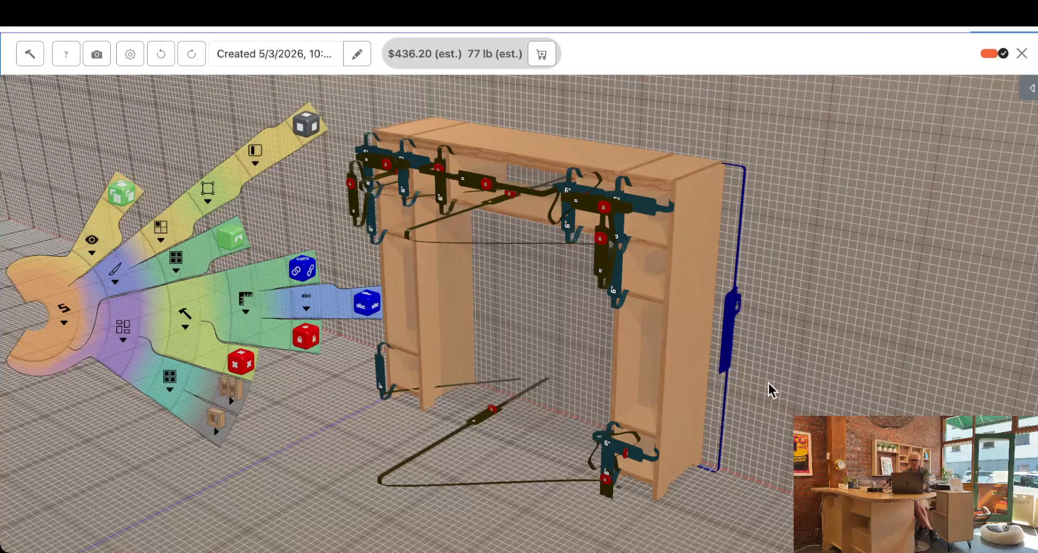
type("30")
key("Return")
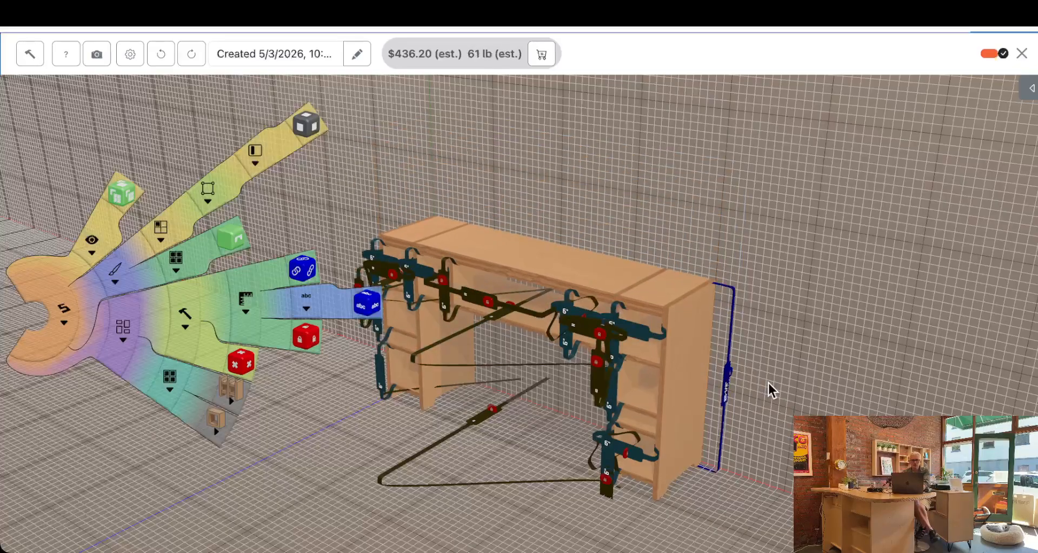
Set the overall depth of the unit to 18 inches, using the outer left side panel's depth dimension
left_click_drag(768, 405, 892, 390)
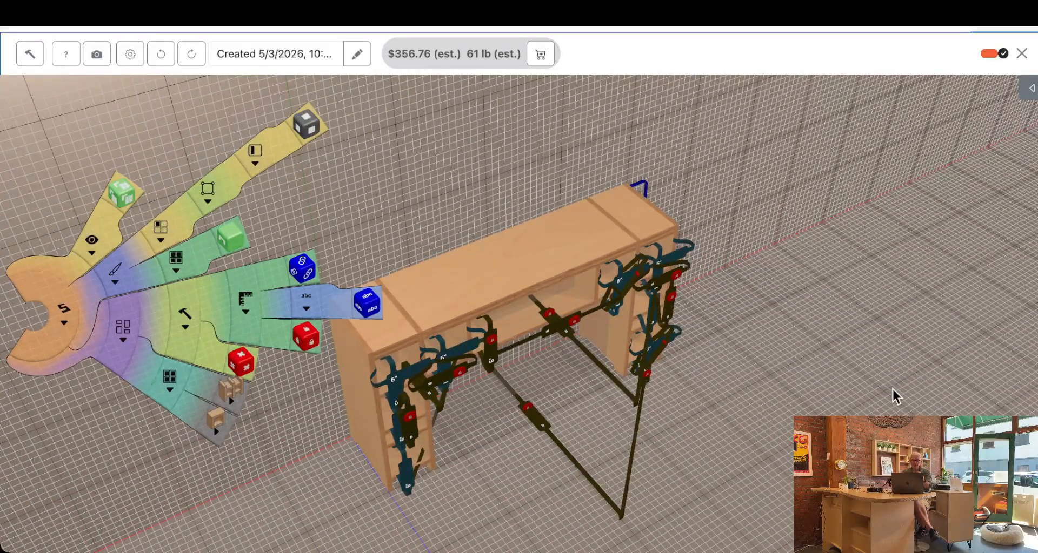
left_click_drag(523, 493, 403, 460)
left_click(403, 461)
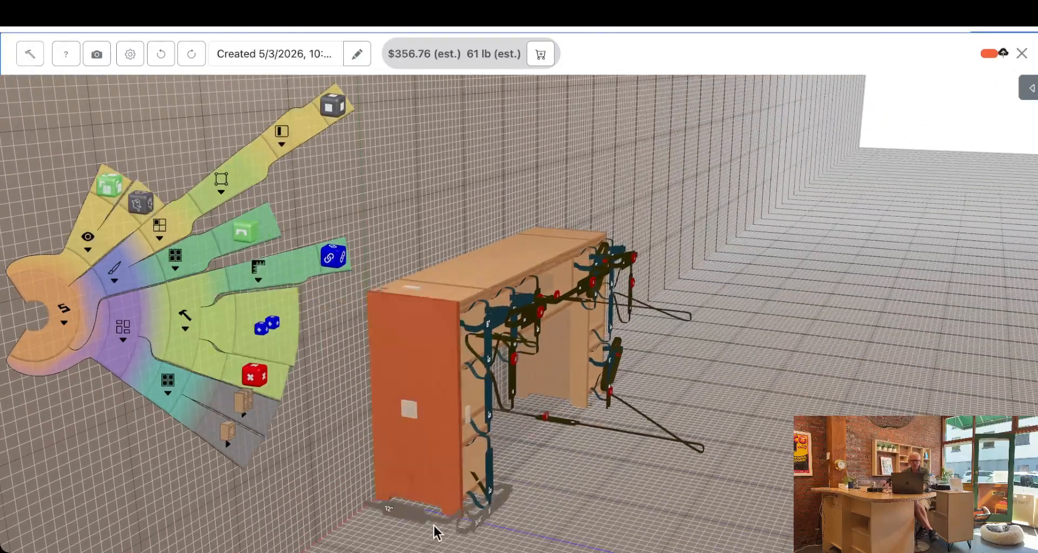
left_click(414, 512)
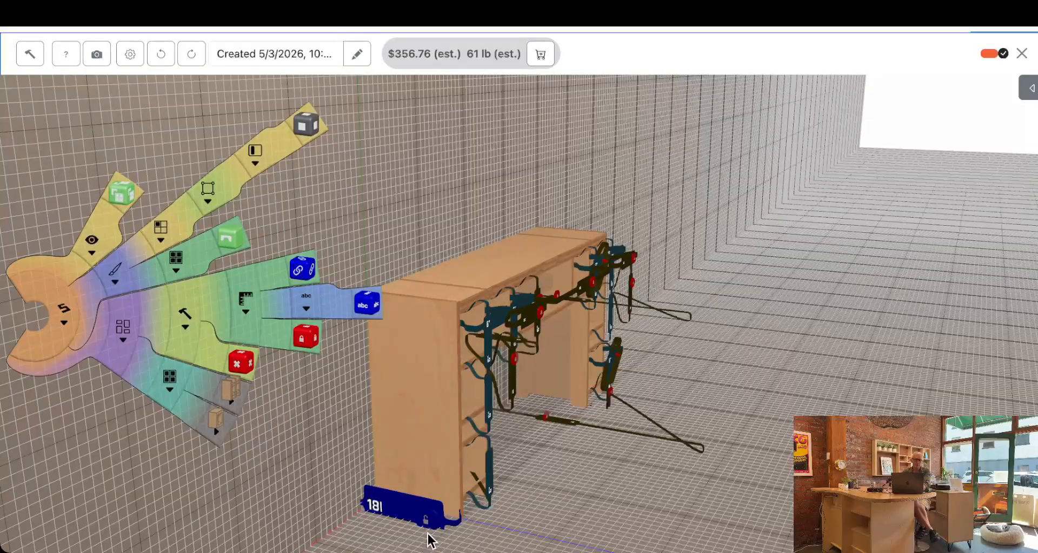
key("Return")
Run through the assembly sequence of the resized desk-like unit to its final stage, and return to the design
left_click_drag(723, 456, 574, 449)
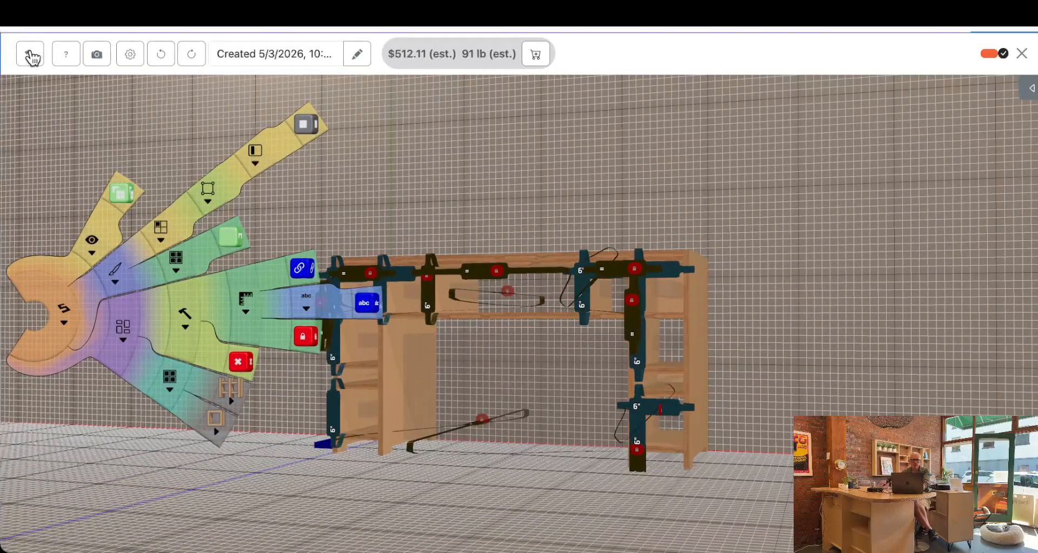
left_click(31, 54)
left_click_drag(258, 52, 772, 65)
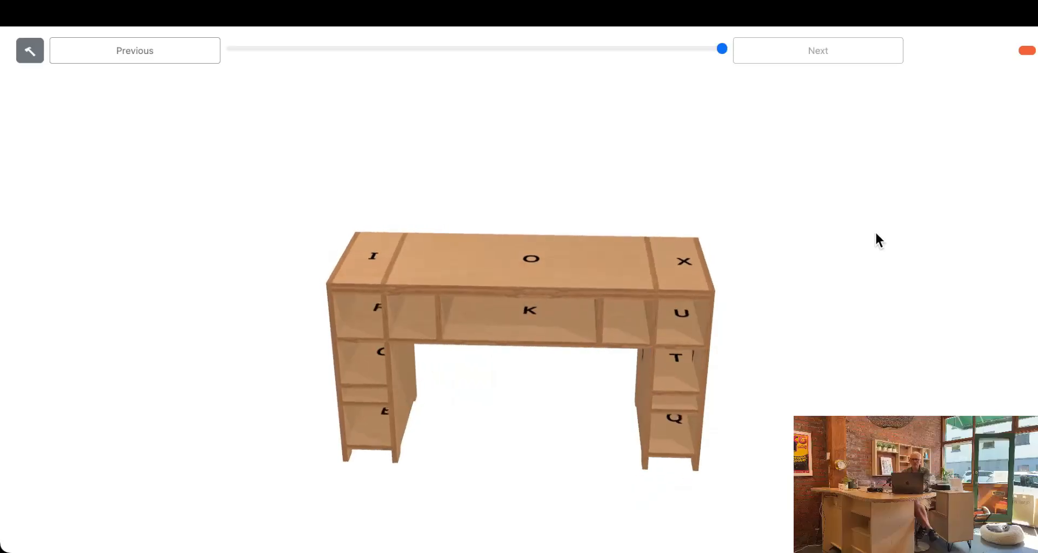
left_click(28, 52)
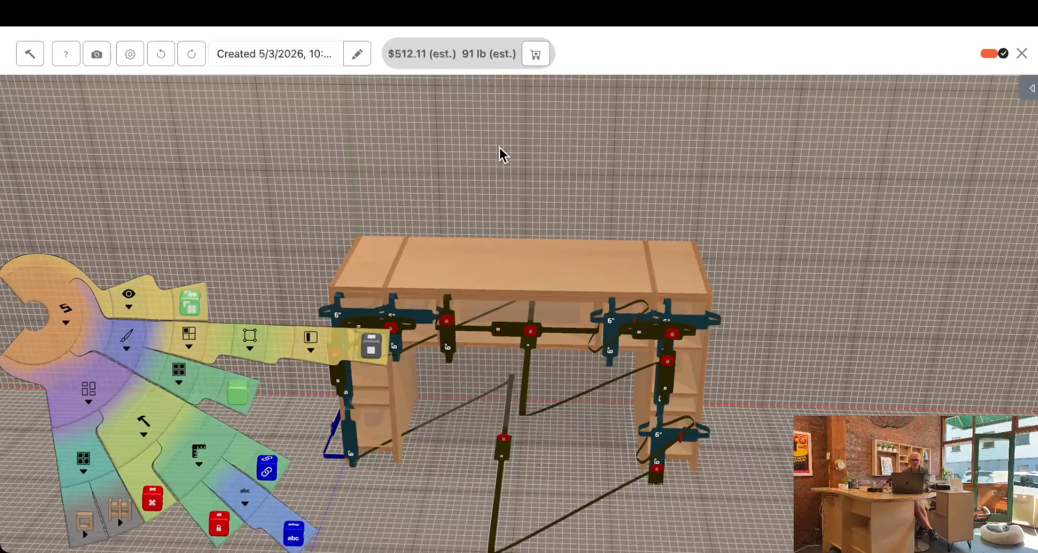
left_click_drag(592, 168, 712, 160)
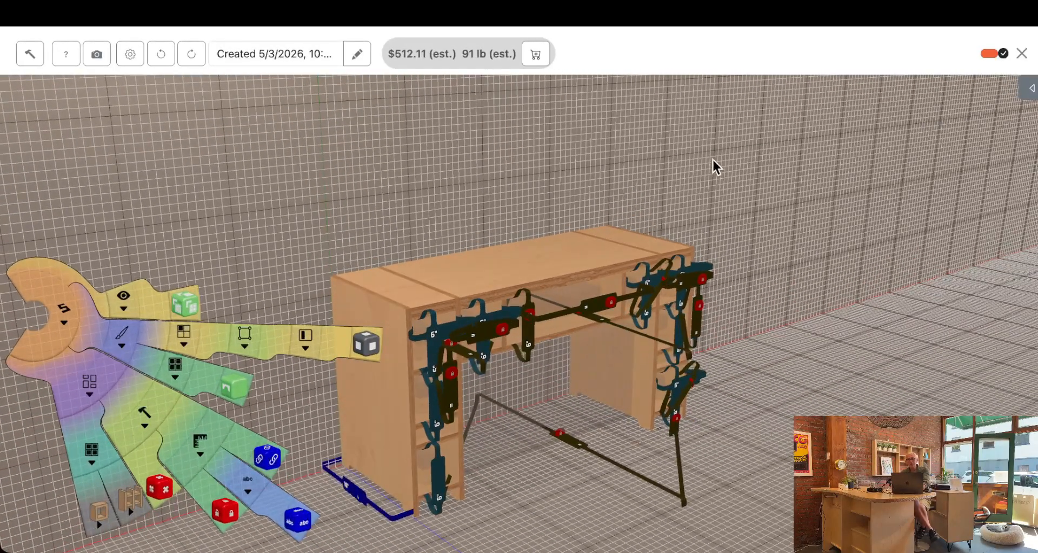